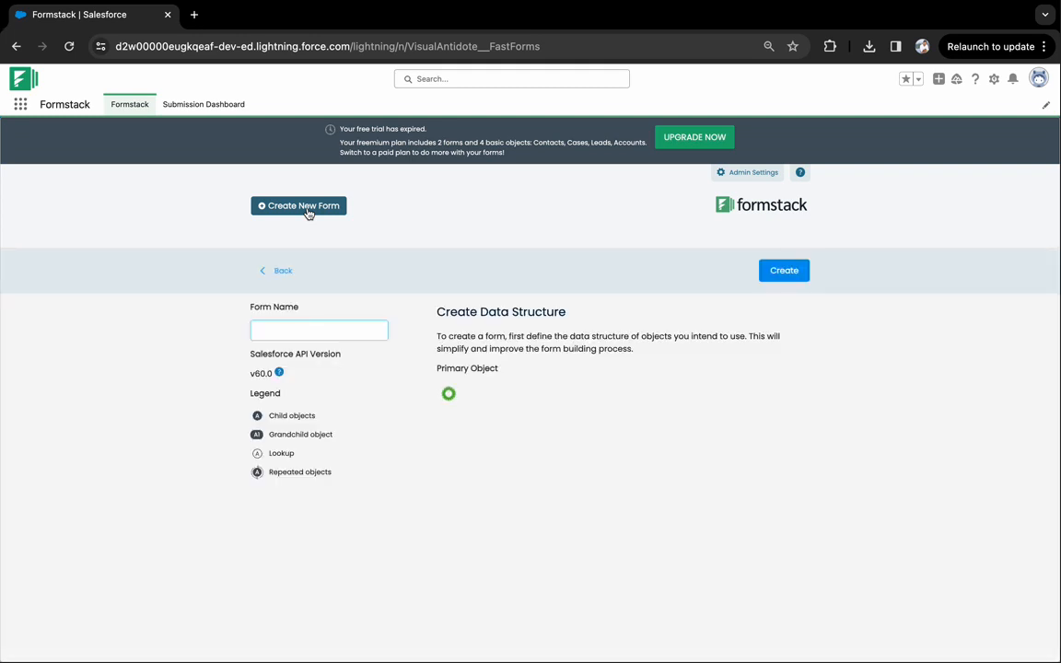
Name the new form Support Case Form and choose Case as its primary object
{"action": "type", "text": "Su"}
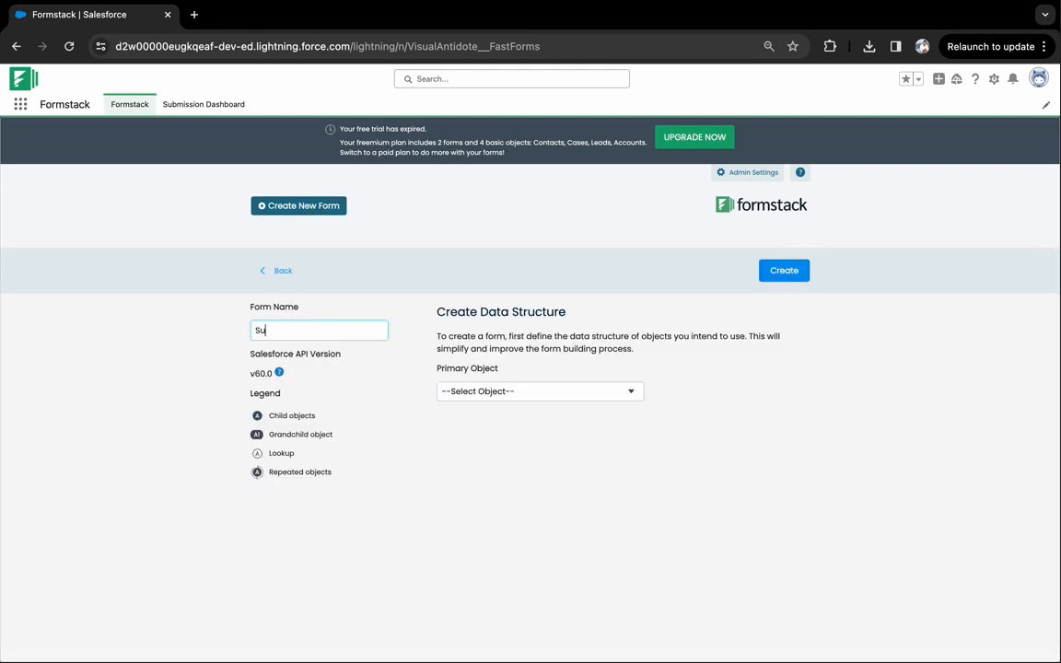
{"action": "type", "text": "pport Case Form"}
{"action": "left_click", "coordinate": [542, 393]}
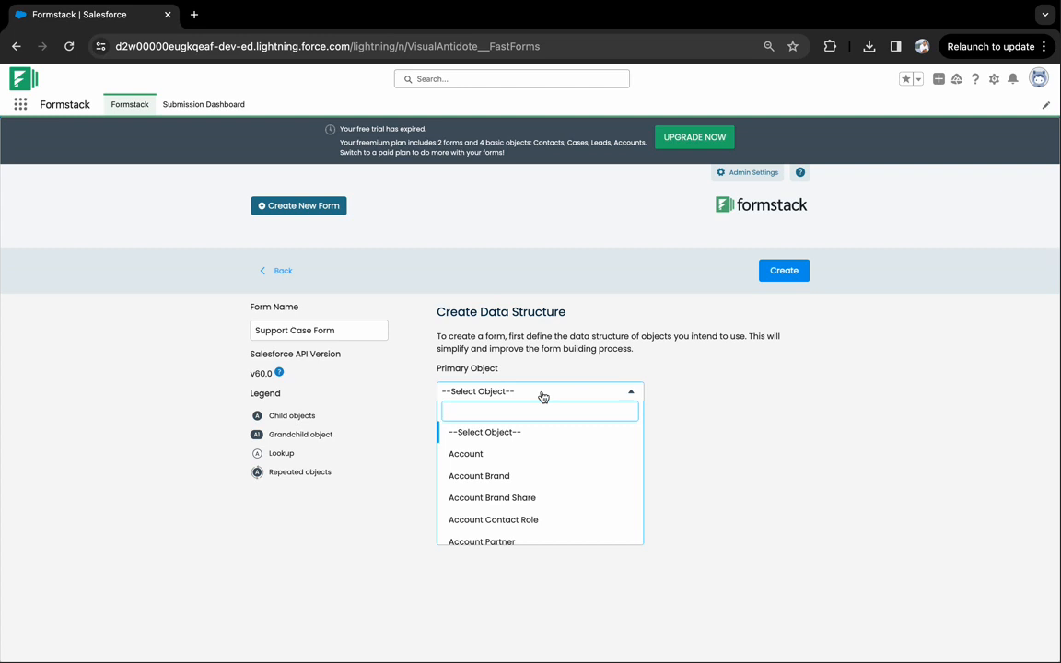
{"action": "type", "text": "Case"}
{"action": "left_click", "coordinate": [459, 454]}
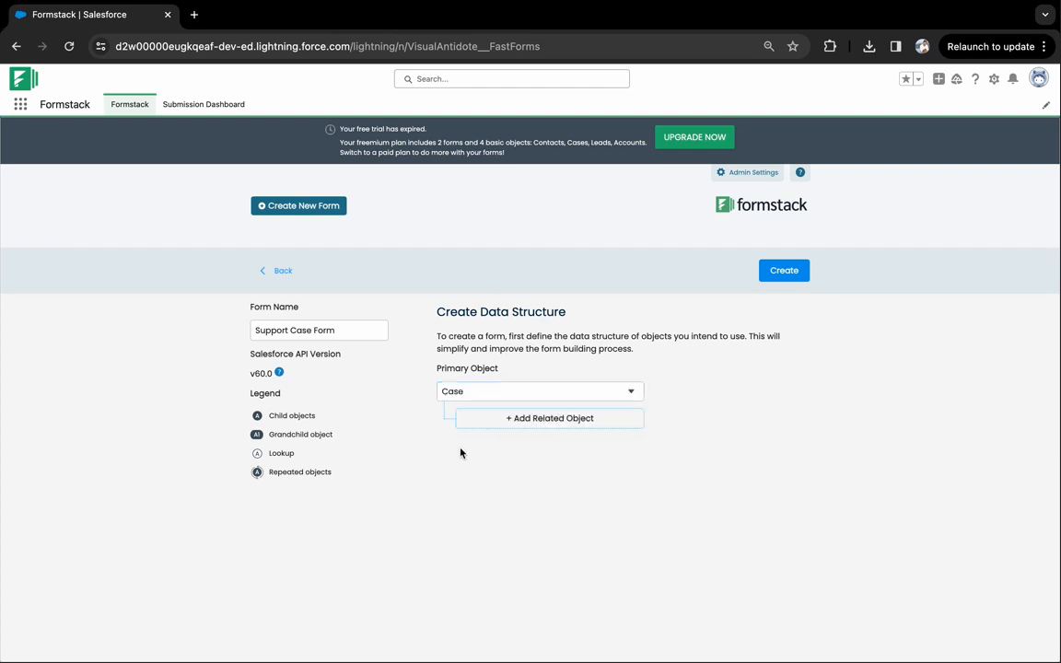
{"action": "left_click", "coordinate": [510, 426]}
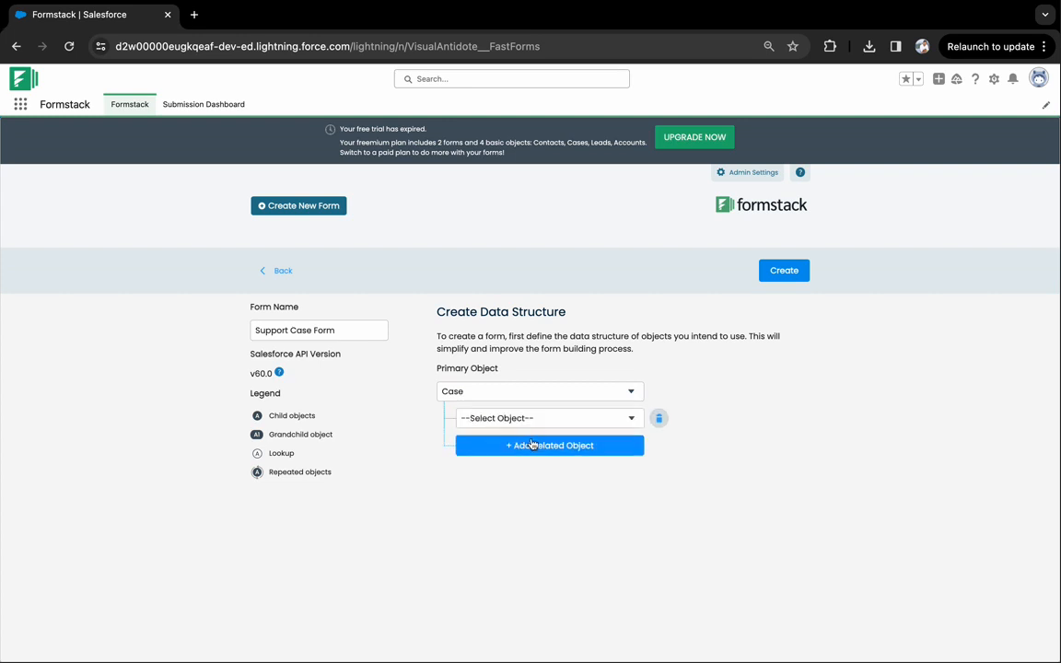
{"action": "left_click", "coordinate": [536, 422]}
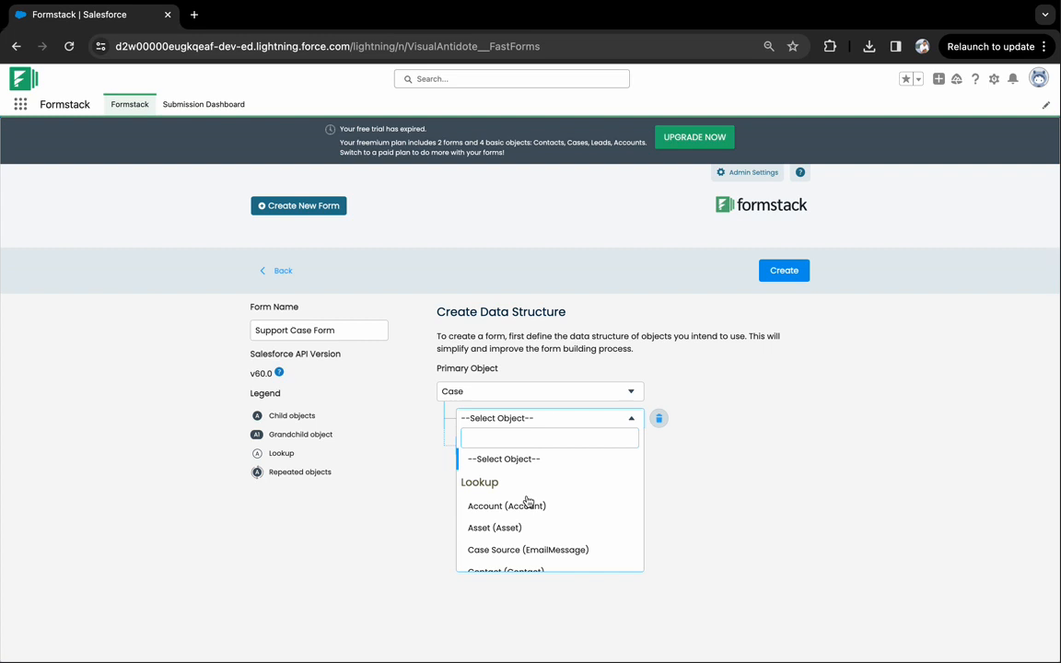
{"action": "type", "text": "Contact"}
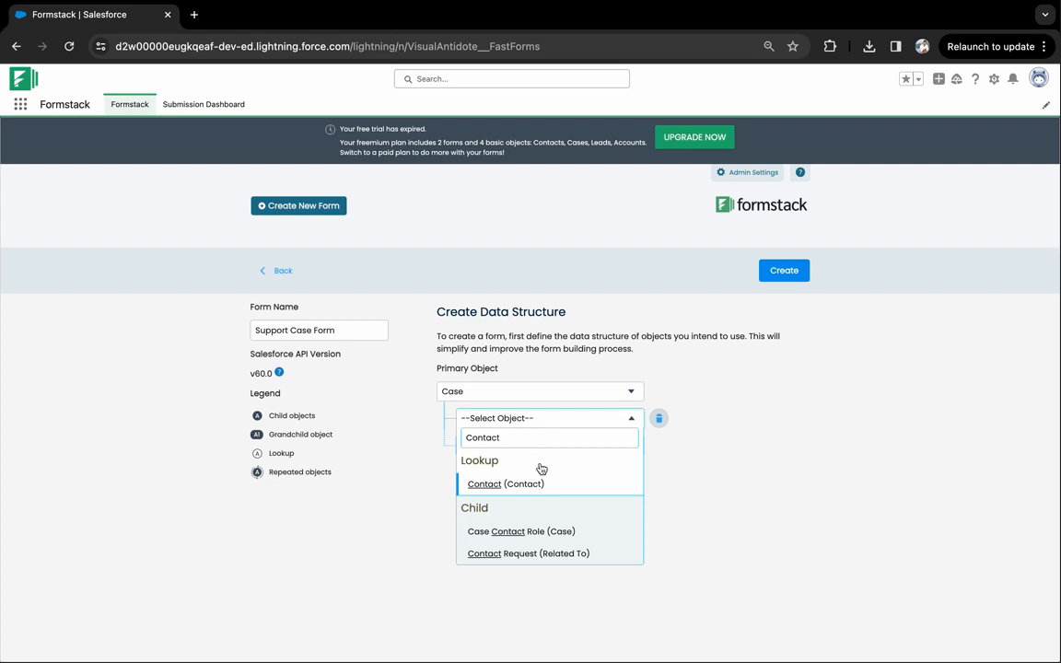
{"action": "scroll", "coordinate": [547, 507], "scroll_direction": "down", "scroll_amount": 1}
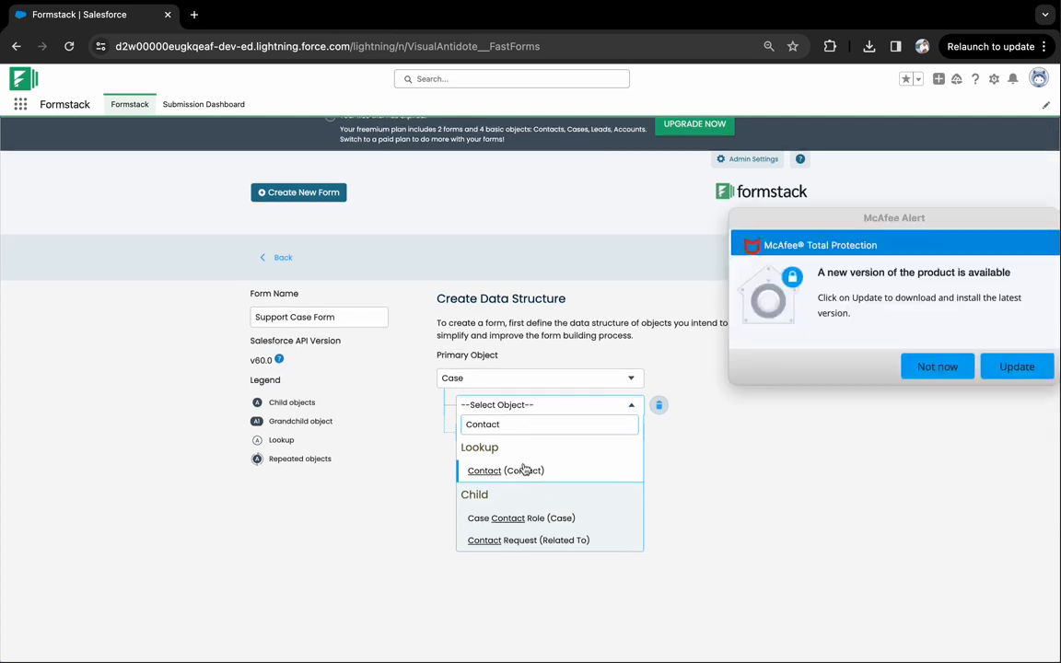
{"action": "left_click", "coordinate": [660, 407]}
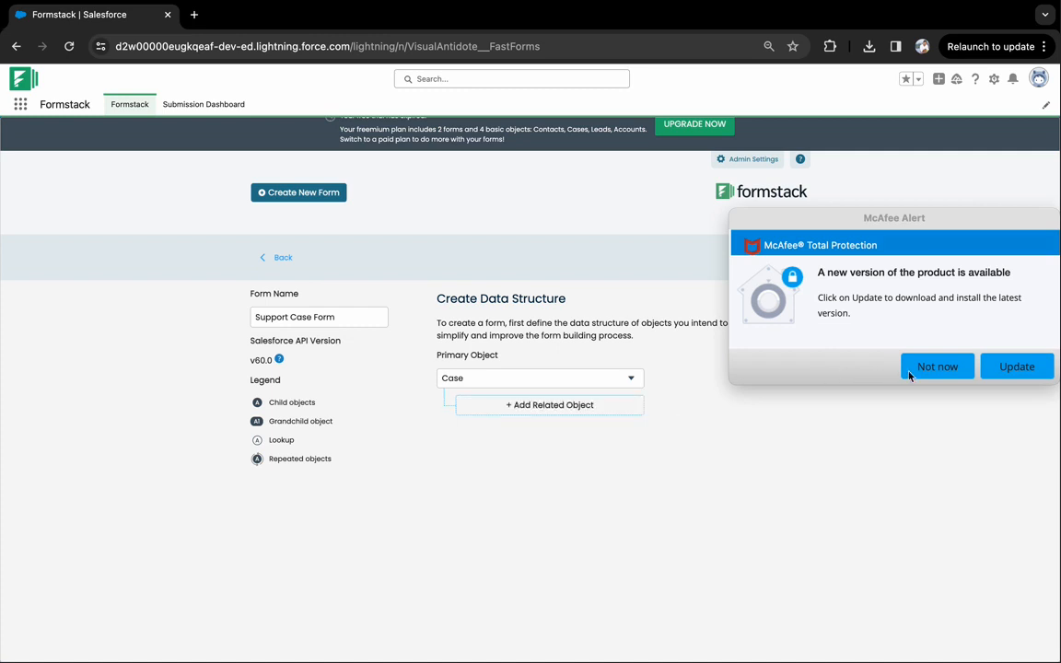
Dismiss the antivirus update alert and create the form with Case as its only object
{"action": "left_click", "coordinate": [937, 367]}
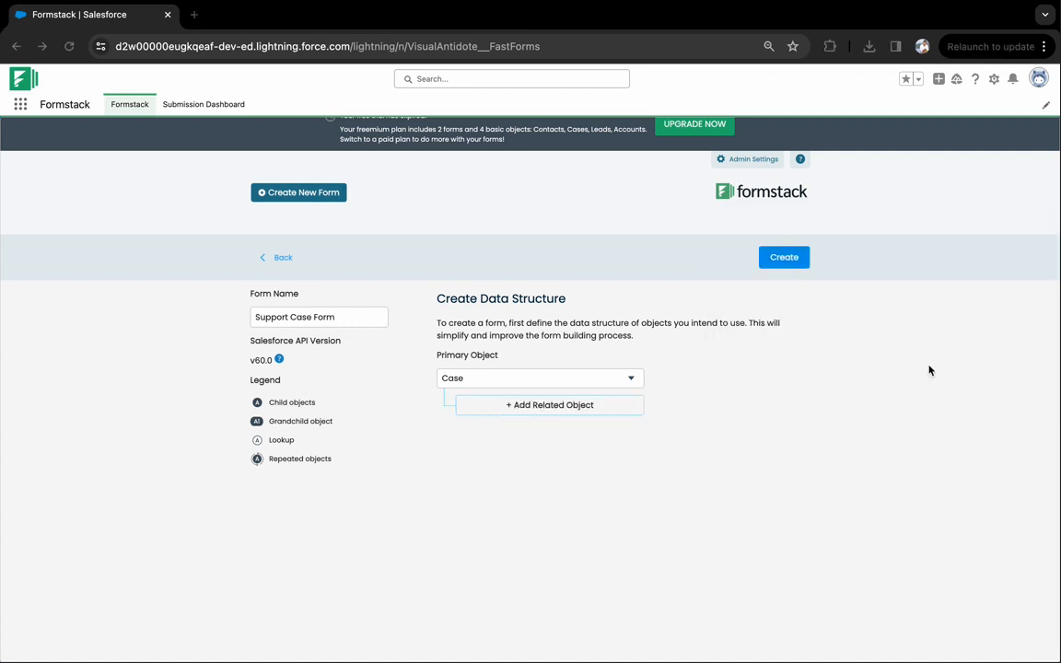
{"action": "left_click", "coordinate": [781, 261]}
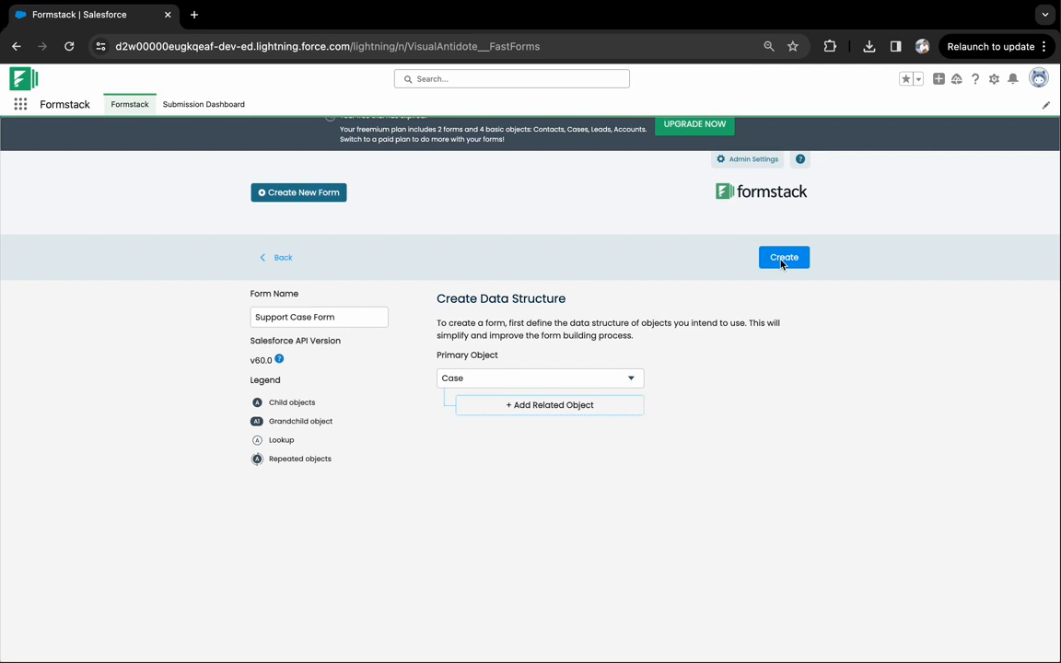
{"action": "left_click", "coordinate": [782, 263]}
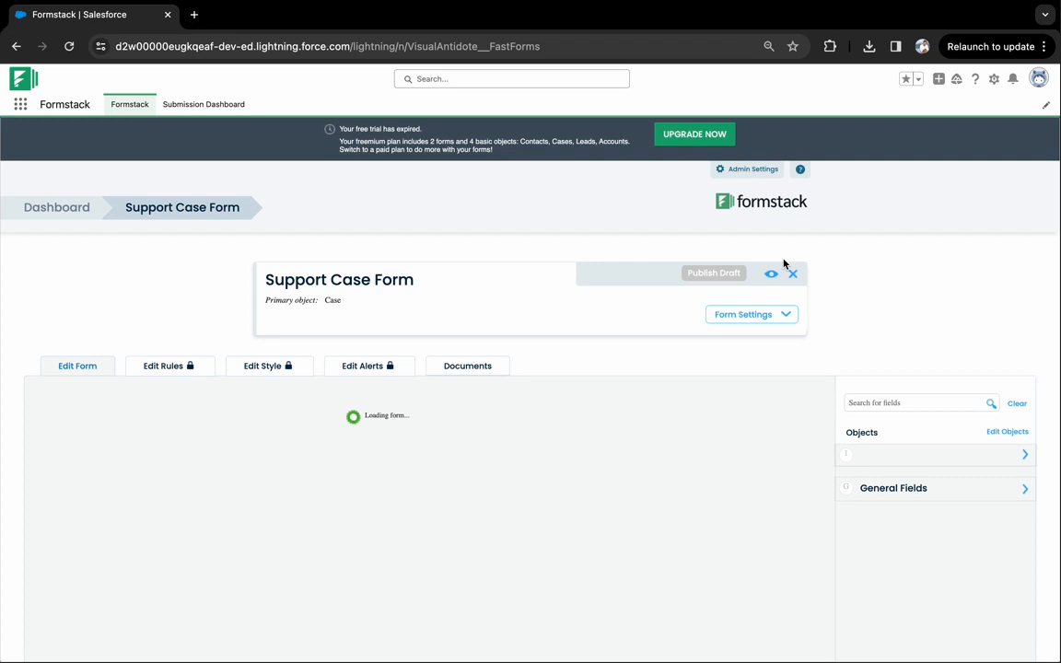
Change the title of the form's first section to "Support Case:"
{"action": "scroll", "coordinate": [728, 405], "scroll_direction": "down", "scroll_amount": 1}
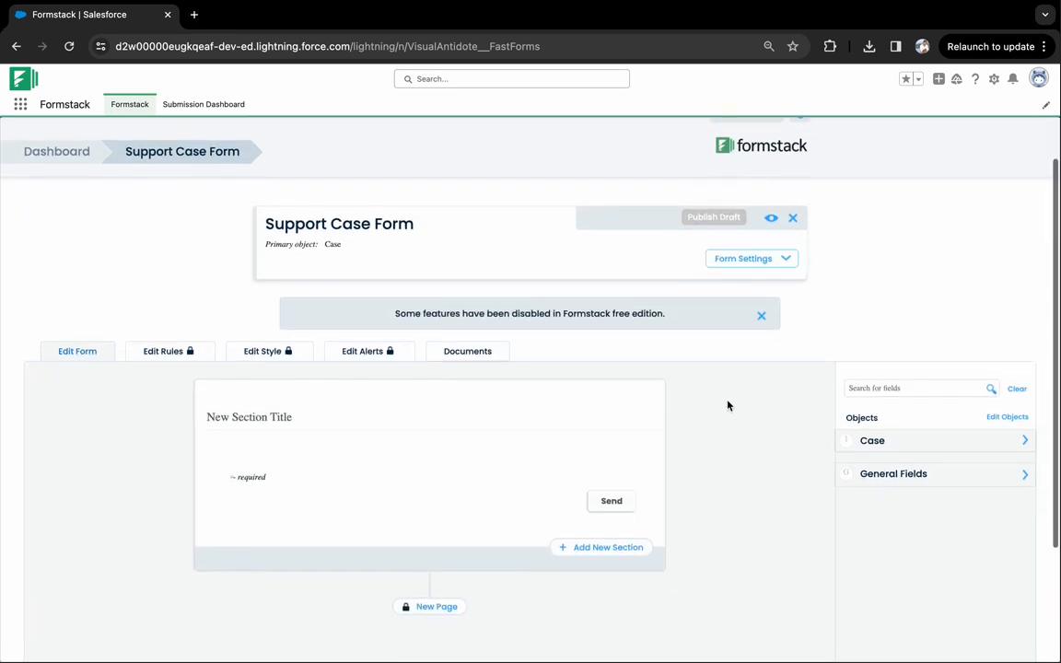
{"action": "scroll", "coordinate": [728, 406], "scroll_direction": "down", "scroll_amount": 1}
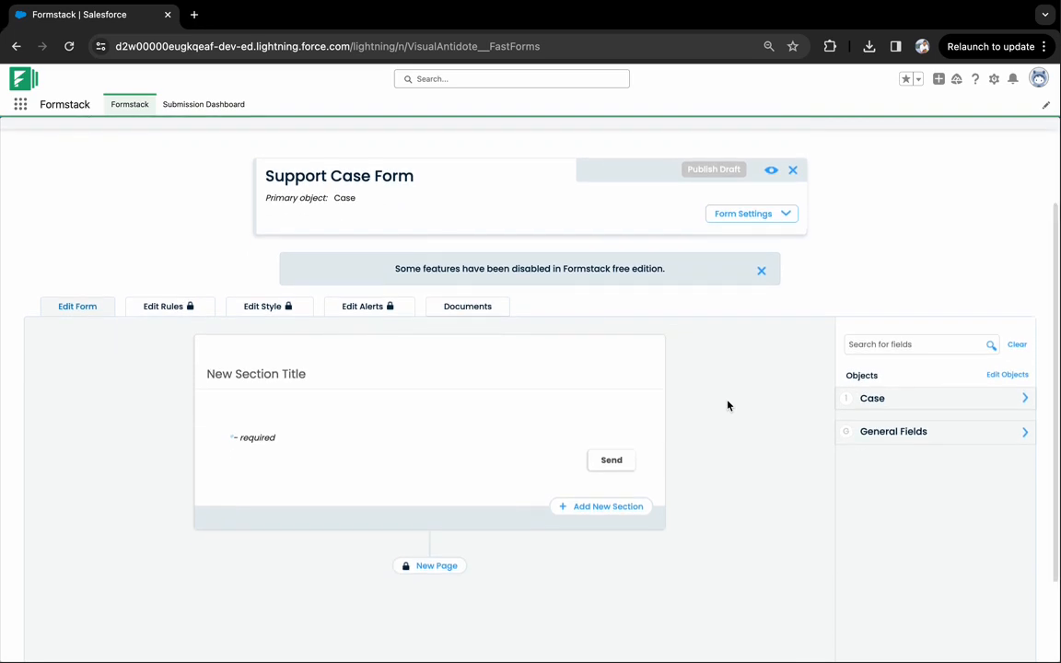
{"action": "left_click", "coordinate": [292, 372]}
{"action": "key", "text": "super+a"}
{"action": "key", "text": "BackSpace"}
{"action": "type", "text": "Support Case"}
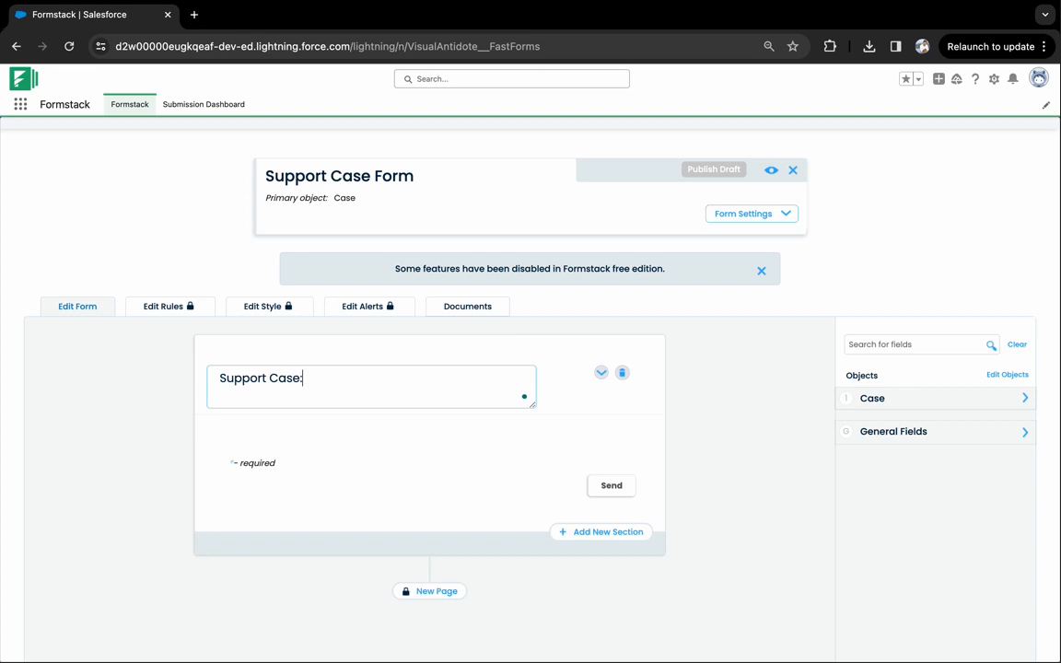
{"action": "type", "text": ":"}
{"action": "left_click", "coordinate": [318, 434]}
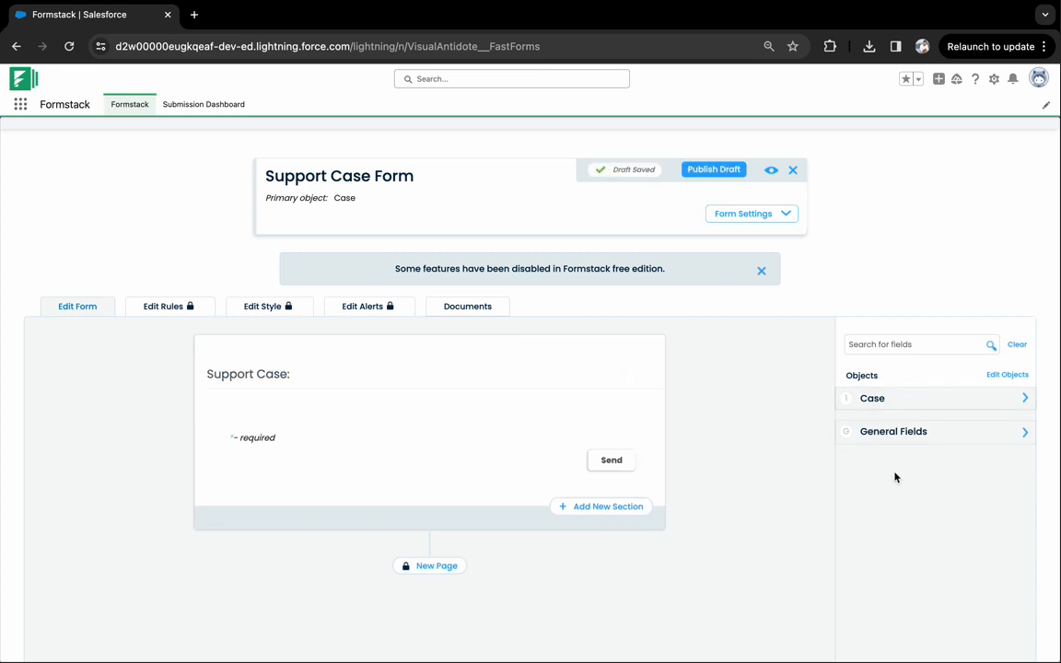
Add the Case object's Case Origin field to the Support Case section and check its picklist options
{"action": "scroll", "coordinate": [909, 465], "scroll_direction": "down", "scroll_amount": 2}
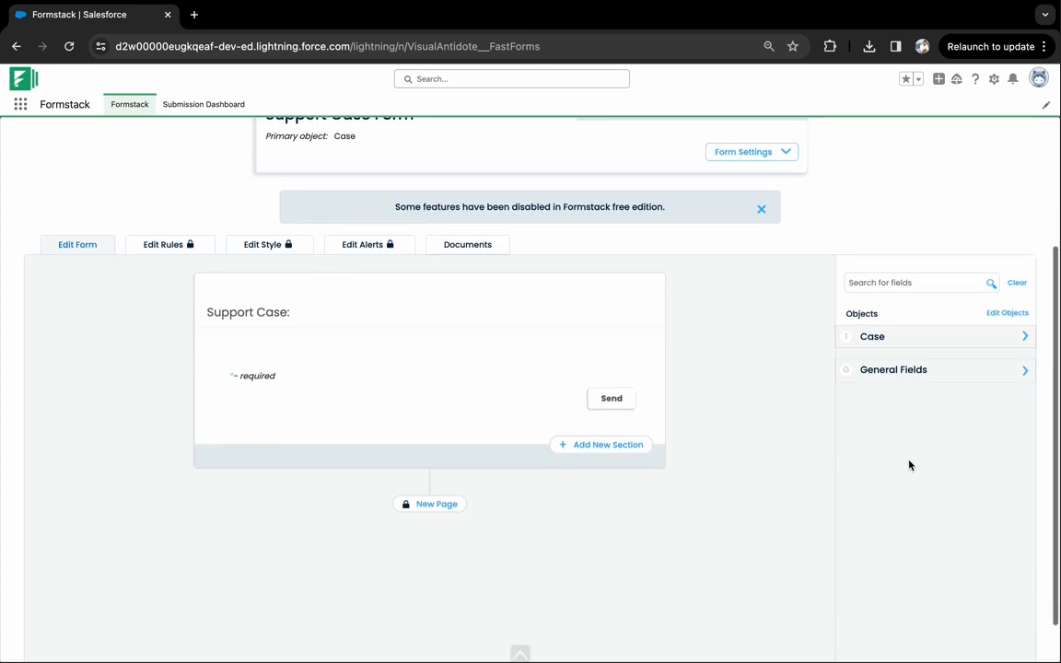
{"action": "left_click", "coordinate": [969, 337]}
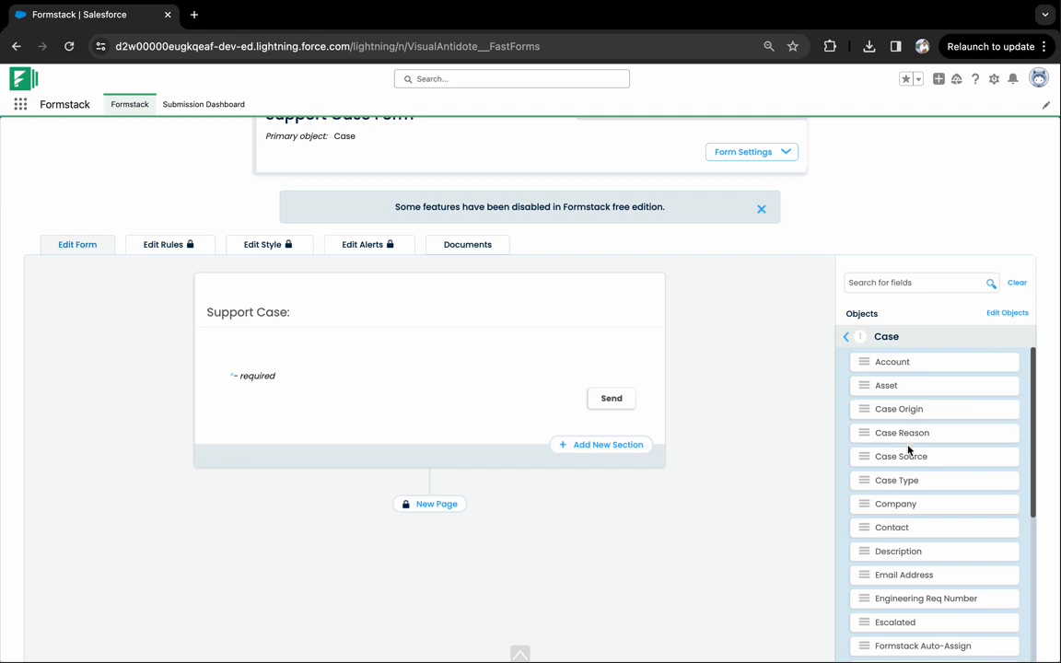
{"action": "scroll", "coordinate": [908, 447], "scroll_direction": "down", "scroll_amount": 2}
{"action": "scroll", "coordinate": [908, 450], "scroll_direction": "down", "scroll_amount": 3}
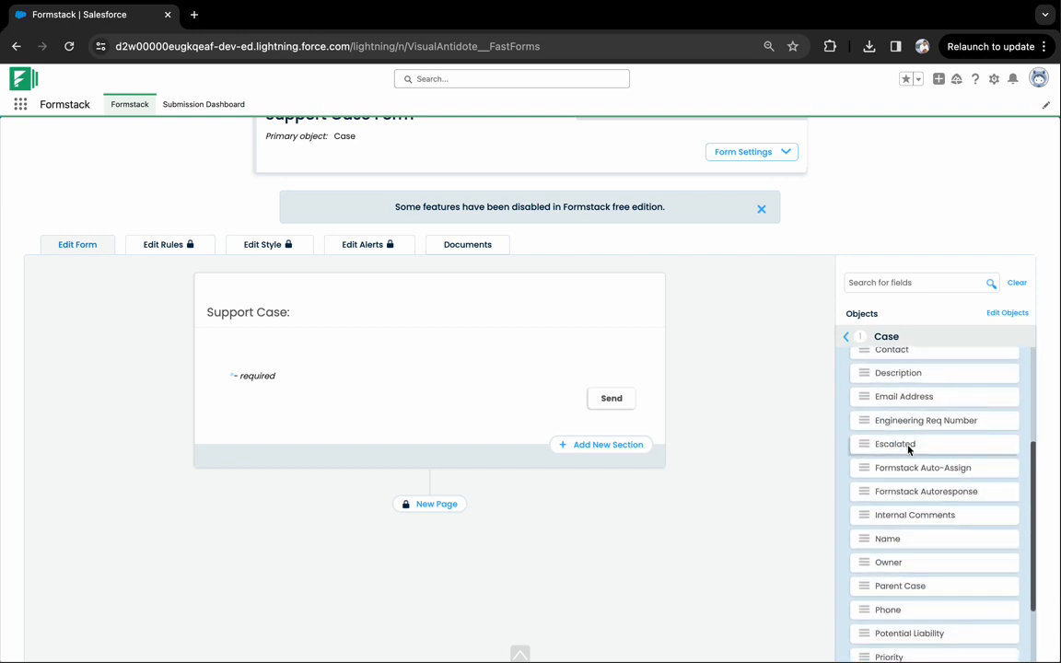
{"action": "scroll", "coordinate": [908, 449], "scroll_direction": "down", "scroll_amount": 1}
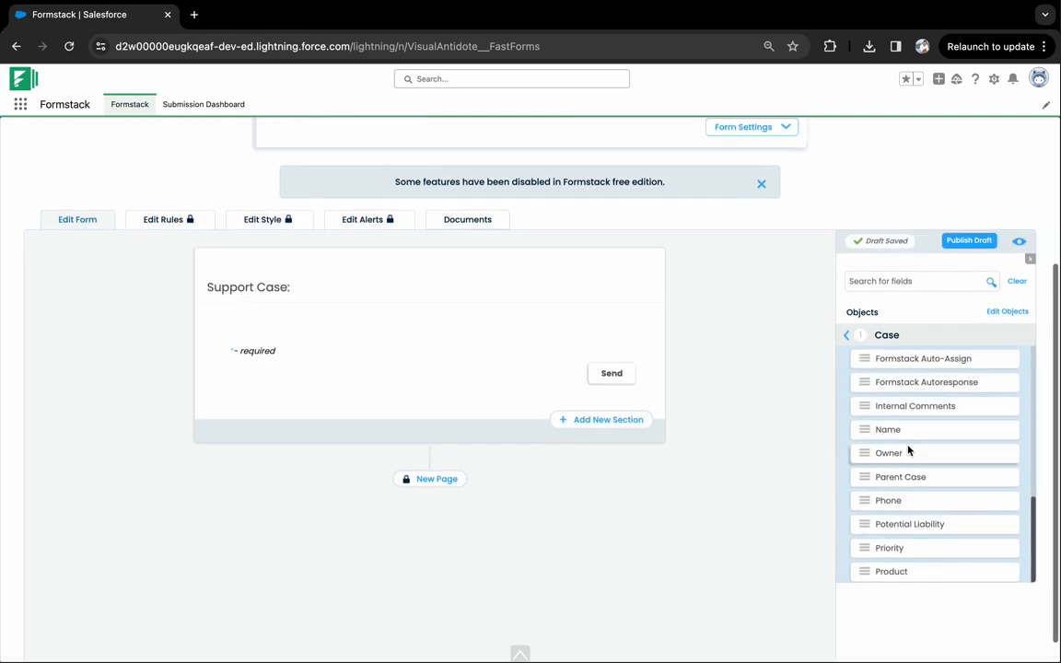
{"action": "scroll", "coordinate": [908, 449], "scroll_direction": "up", "scroll_amount": 2}
{"action": "scroll", "coordinate": [907, 450], "scroll_direction": "up", "scroll_amount": 1}
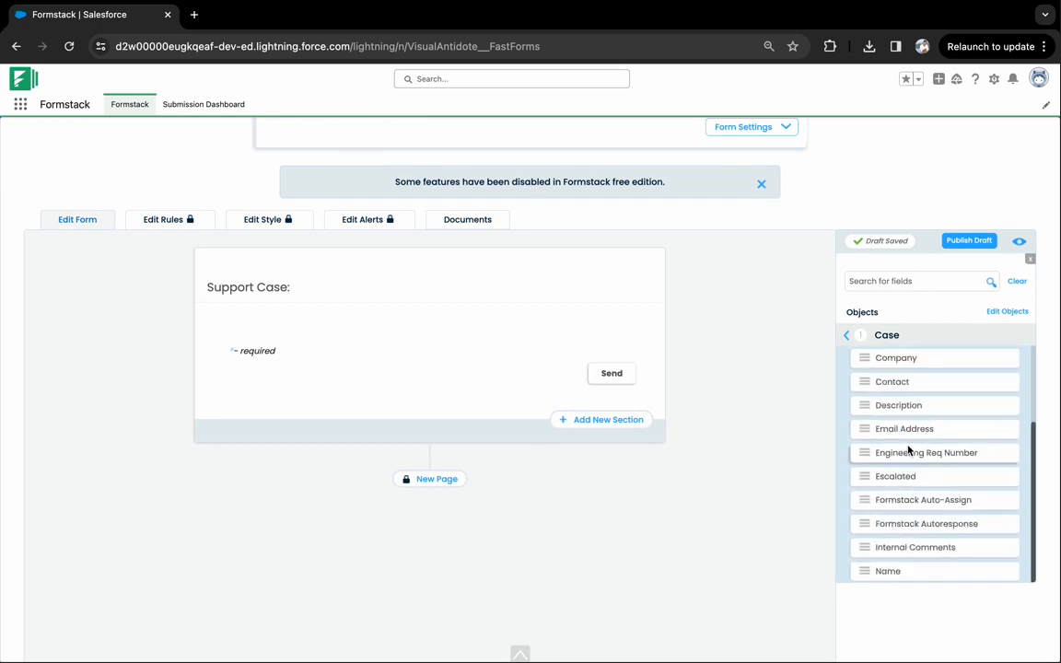
{"action": "scroll", "coordinate": [908, 449], "scroll_direction": "up", "scroll_amount": 1}
{"action": "scroll", "coordinate": [908, 450], "scroll_direction": "up", "scroll_amount": 2}
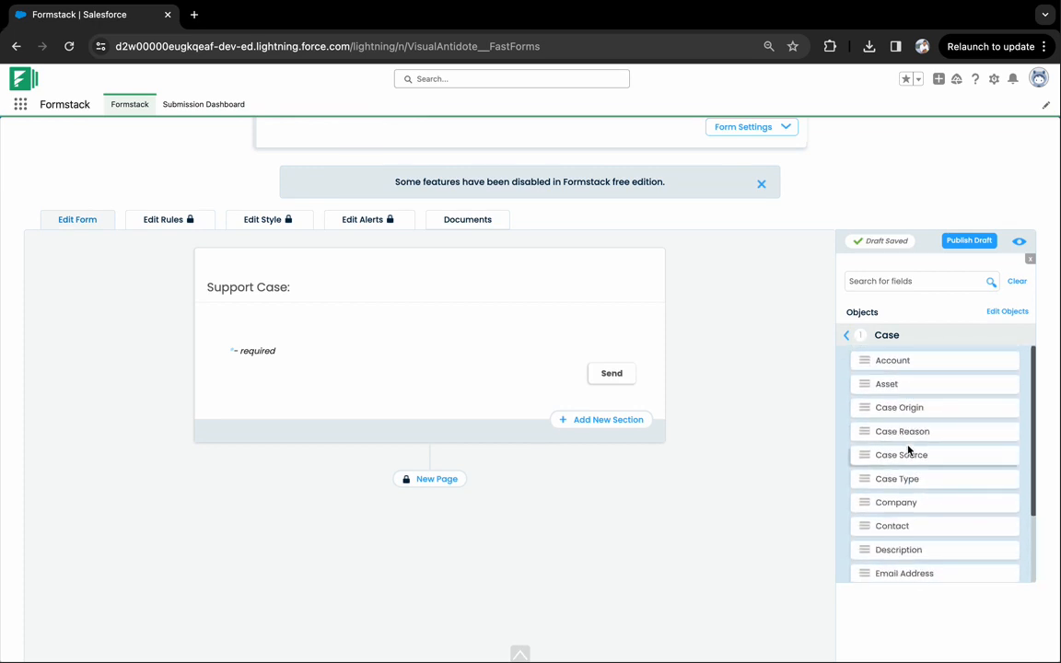
{"action": "scroll", "coordinate": [907, 449], "scroll_direction": "up", "scroll_amount": 1}
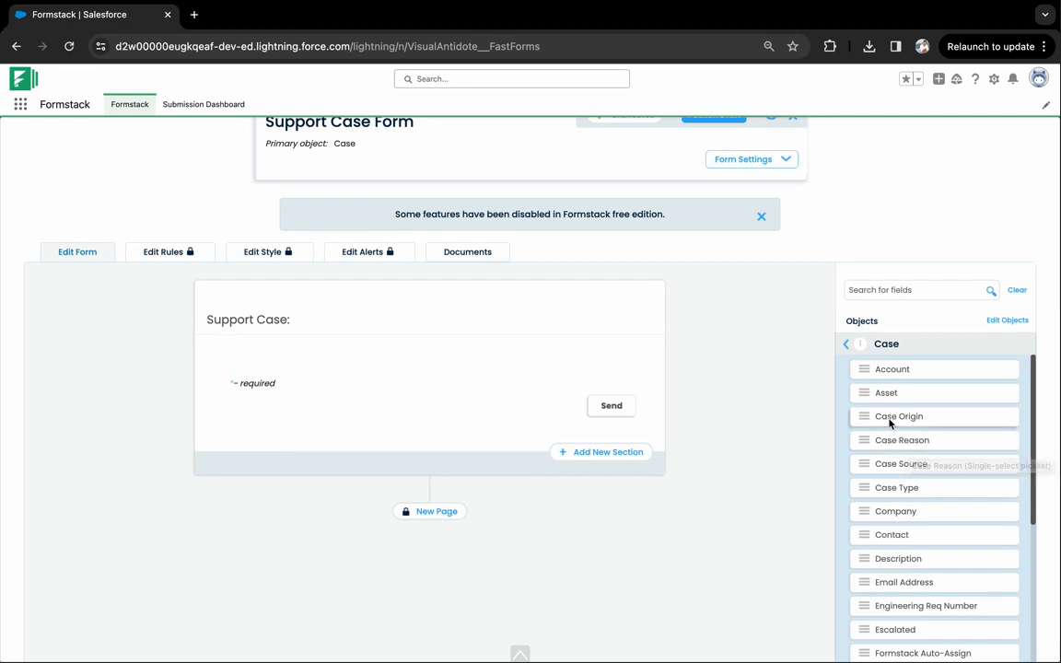
{"action": "left_click_drag", "start_coordinate": [888, 420], "coordinate": [386, 353]}
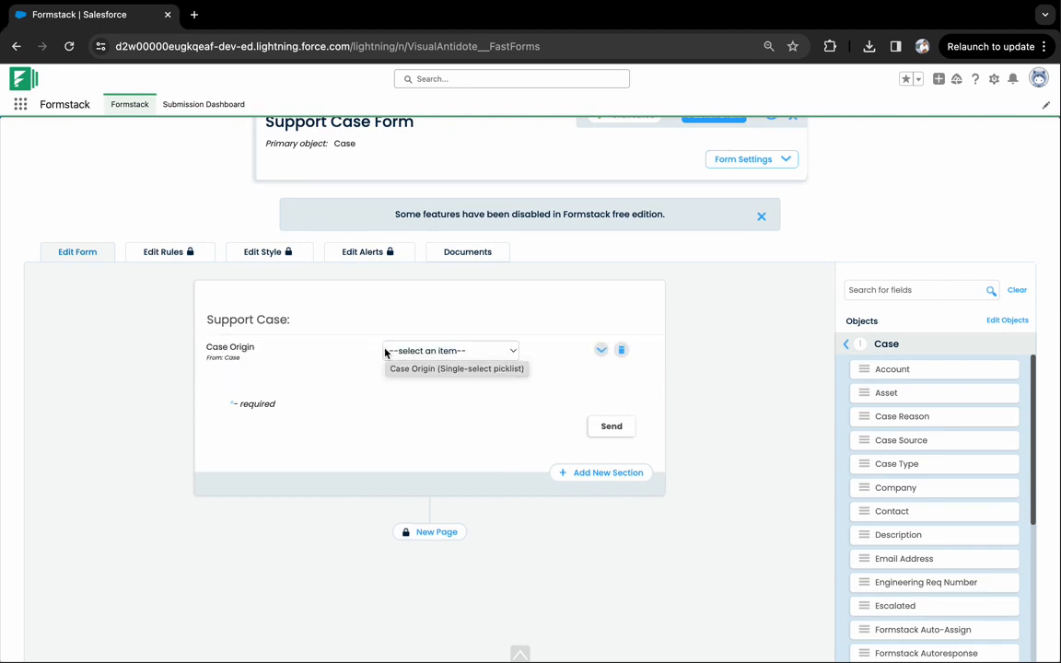
{"action": "left_click", "coordinate": [450, 352]}
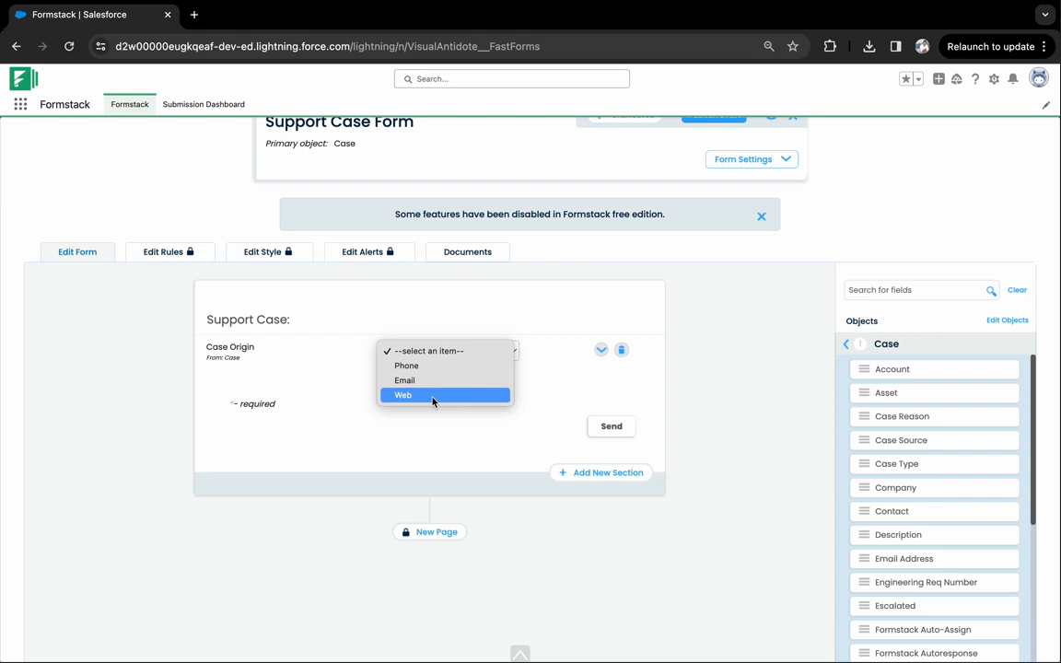
{"action": "left_click", "coordinate": [254, 350]}
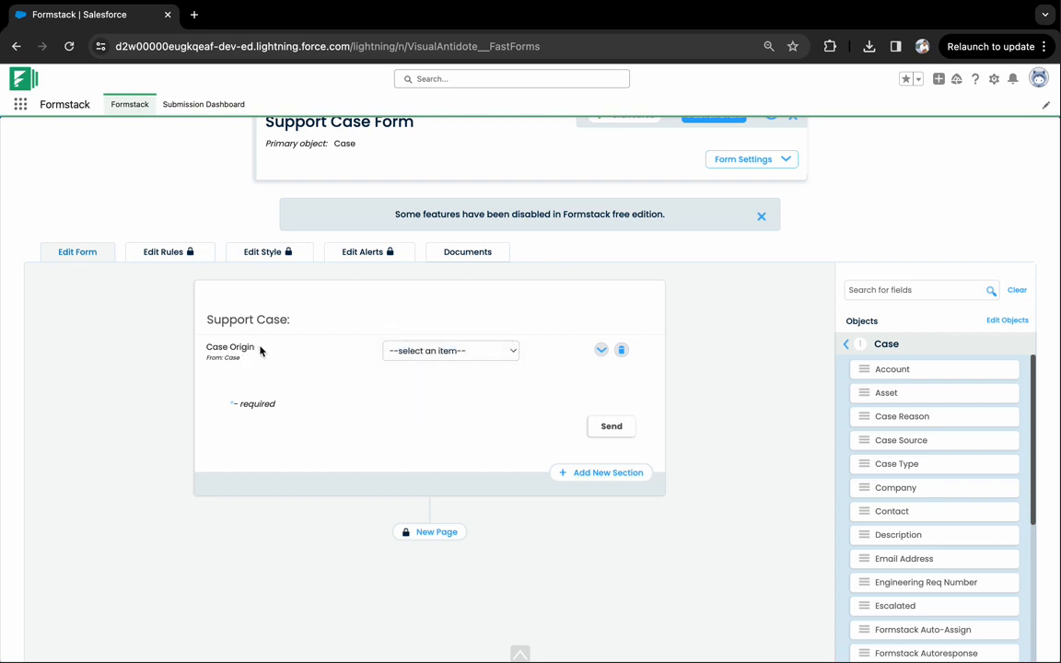
Shorten the Case Origin field's label to "Origin"
{"action": "left_click", "coordinate": [251, 350]}
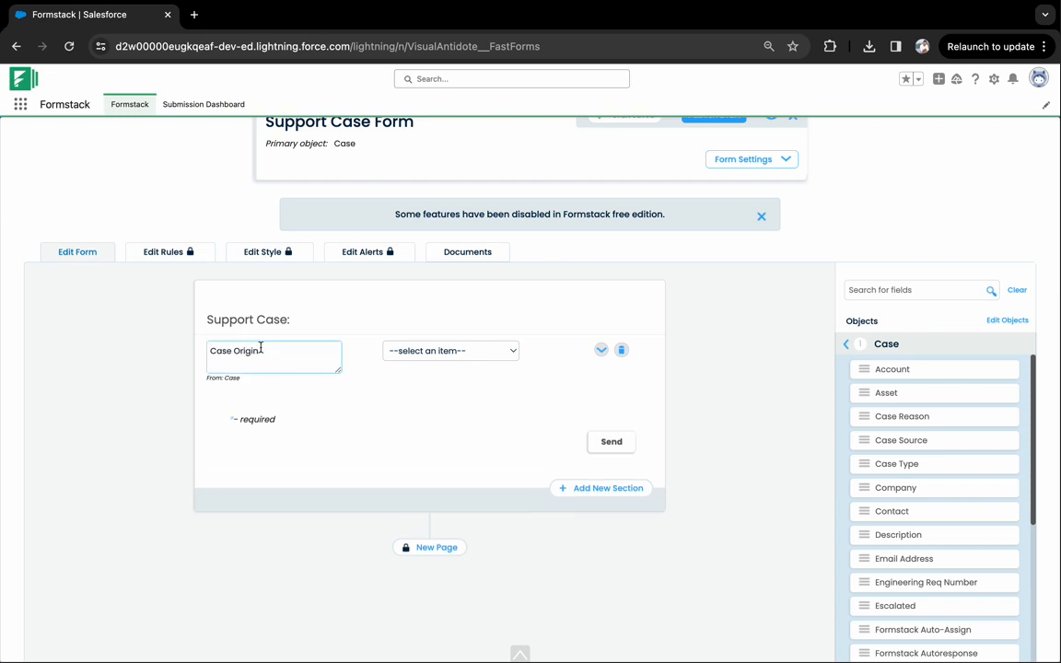
{"action": "left_click_drag", "start_coordinate": [234, 351], "coordinate": [208, 351]}
{"action": "key", "text": "BackSpace"}
{"action": "left_click", "coordinate": [356, 402]}
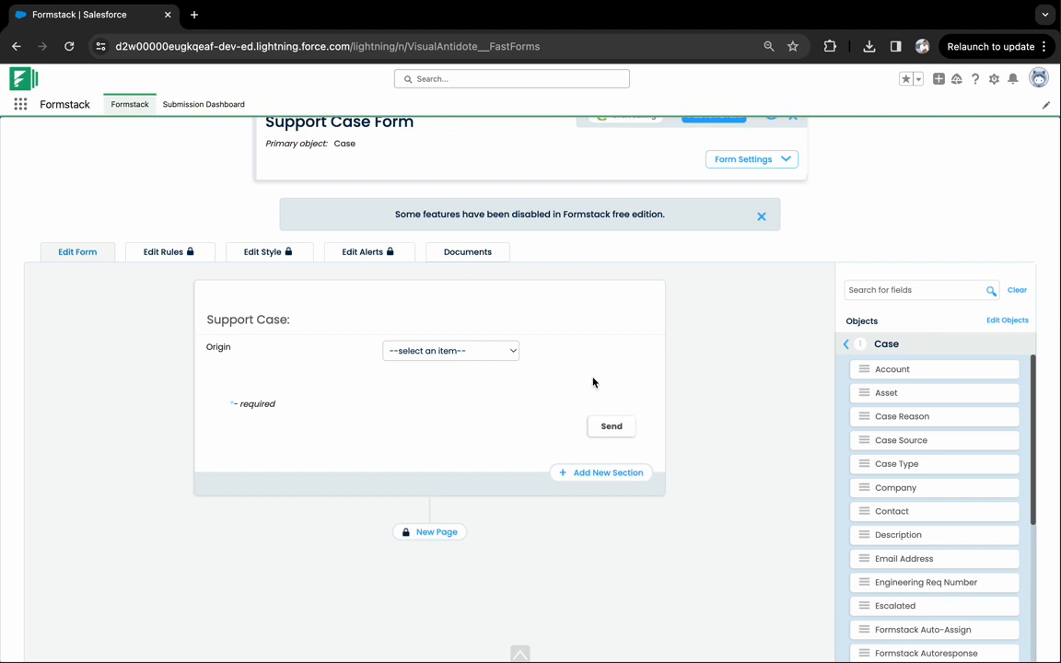
Add a Description Area from the general basic fields below the Origin field
{"action": "scroll", "coordinate": [930, 516], "scroll_direction": "down", "scroll_amount": 5}
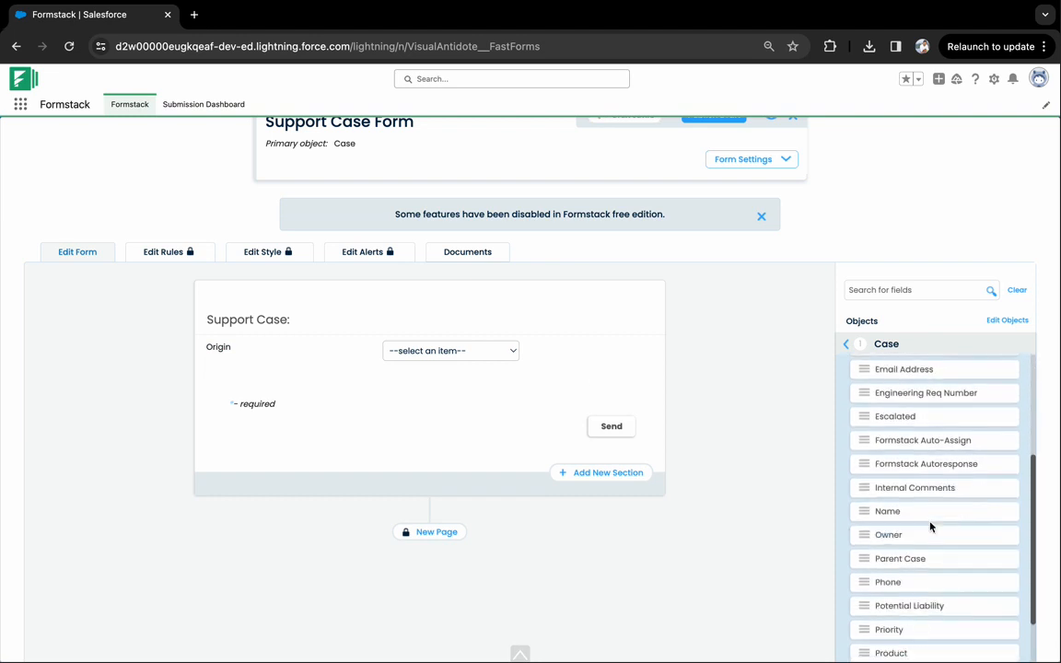
{"action": "left_click", "coordinate": [848, 348]}
{"action": "left_click", "coordinate": [935, 379]}
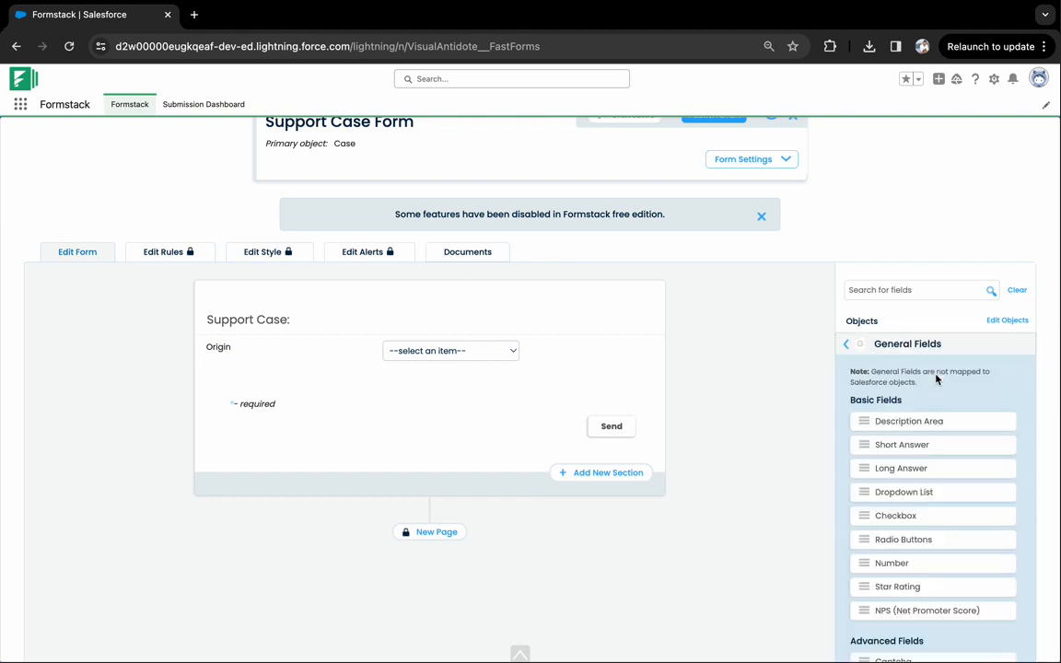
{"action": "scroll", "coordinate": [913, 466], "scroll_direction": "down", "scroll_amount": 1}
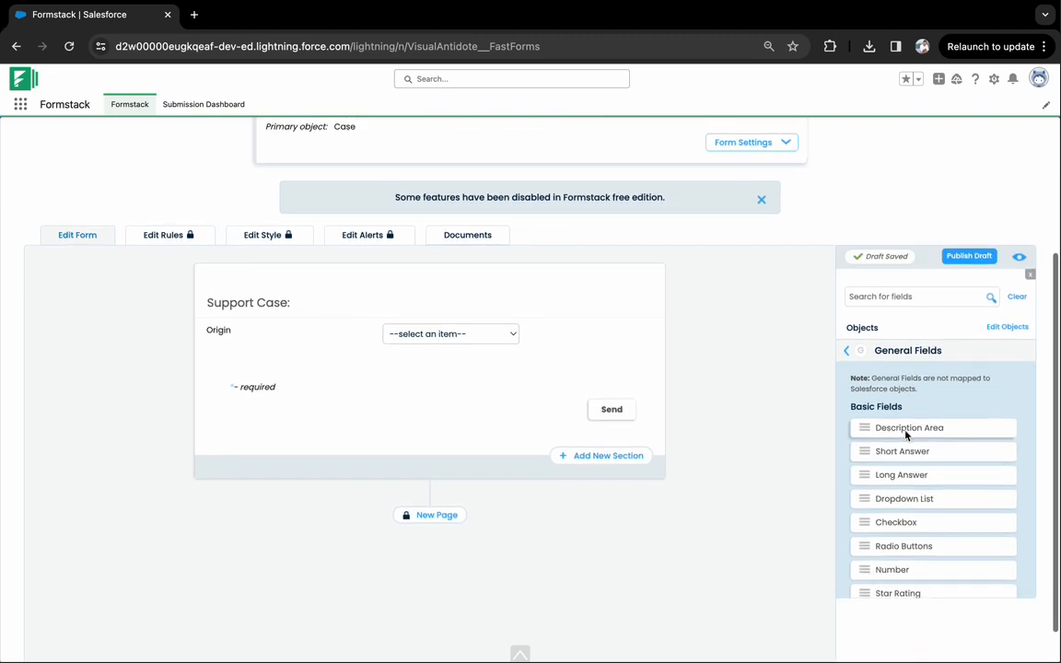
{"action": "left_click_drag", "start_coordinate": [907, 433], "coordinate": [360, 366]}
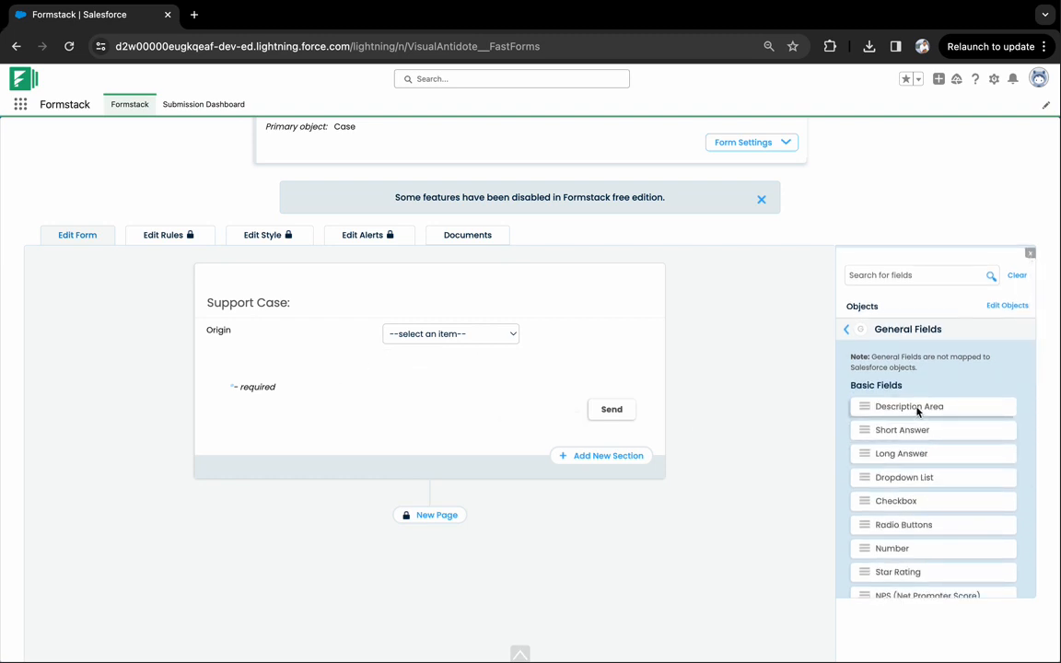
{"action": "scroll", "coordinate": [912, 405], "scroll_direction": "down", "scroll_amount": 1}
{"action": "left_click_drag", "start_coordinate": [910, 401], "coordinate": [373, 368]}
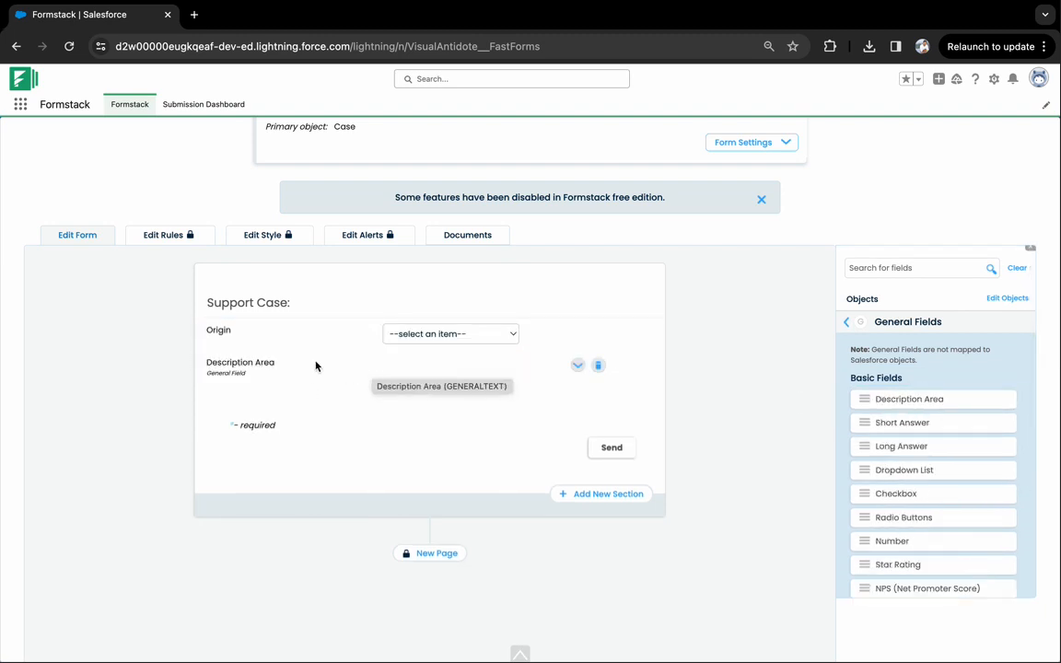
Change the Description Area's label to "Describe your issue"
{"action": "left_click", "coordinate": [266, 363]}
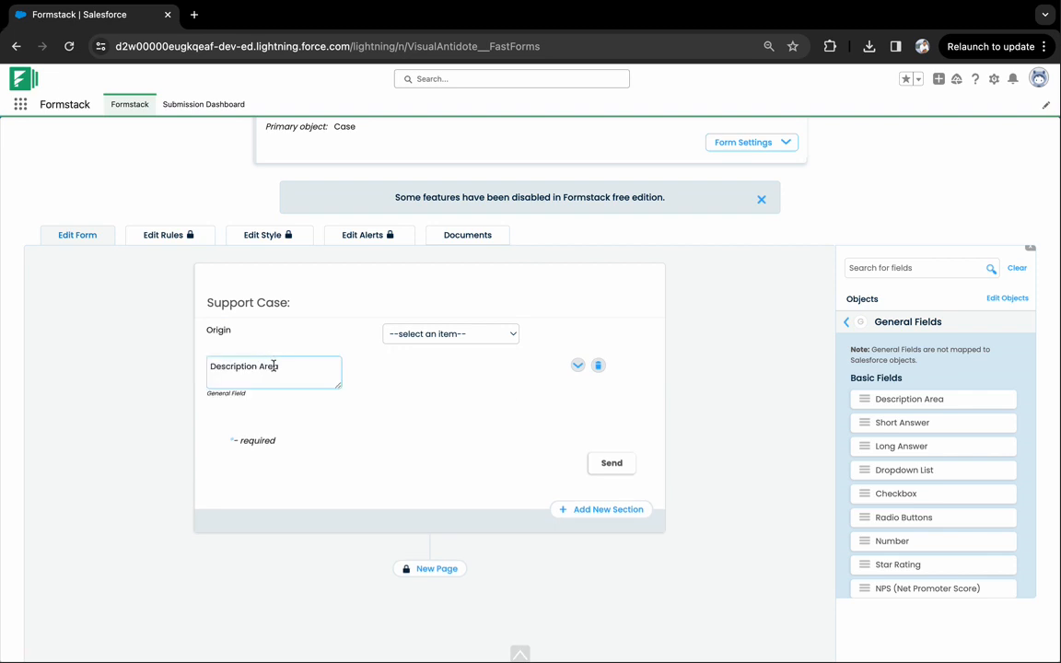
{"action": "double_click", "coordinate": [273, 366]}
{"action": "key", "text": "BackSpace"}
{"action": "key", "text": "BackSpace"}
{"action": "key", "text": "BackSpace"}
{"action": "key", "text": "BackSpace"}
{"action": "key", "text": "BackSpace"}
{"action": "type", "text": "scribe your issue"}
{"action": "left_click", "coordinate": [414, 399]}
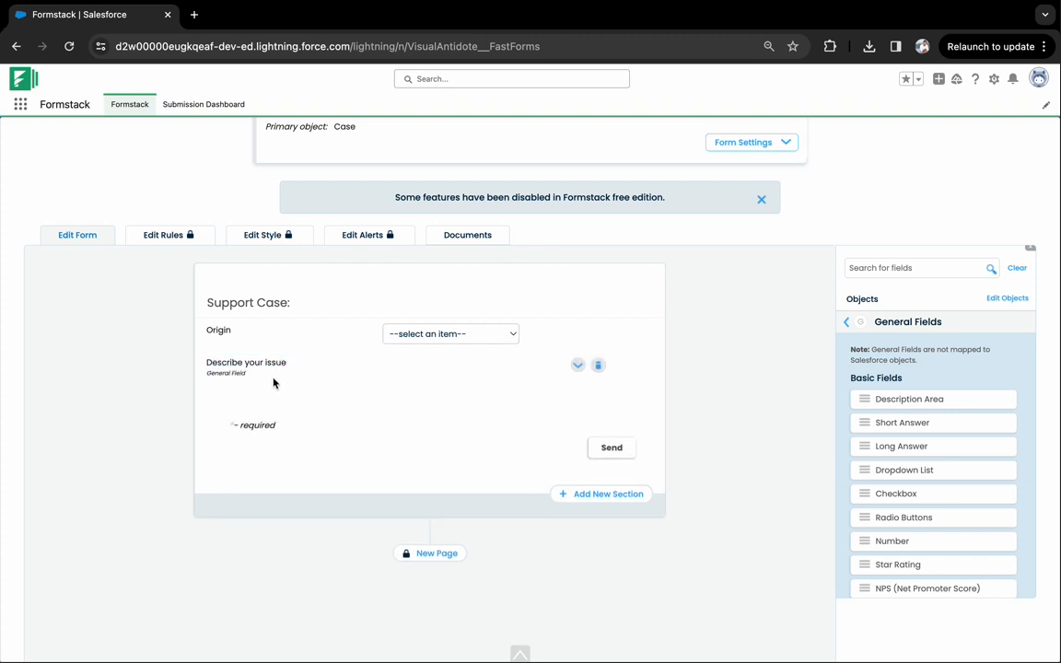
{"action": "scroll", "coordinate": [504, 437], "scroll_direction": "down", "scroll_amount": 1}
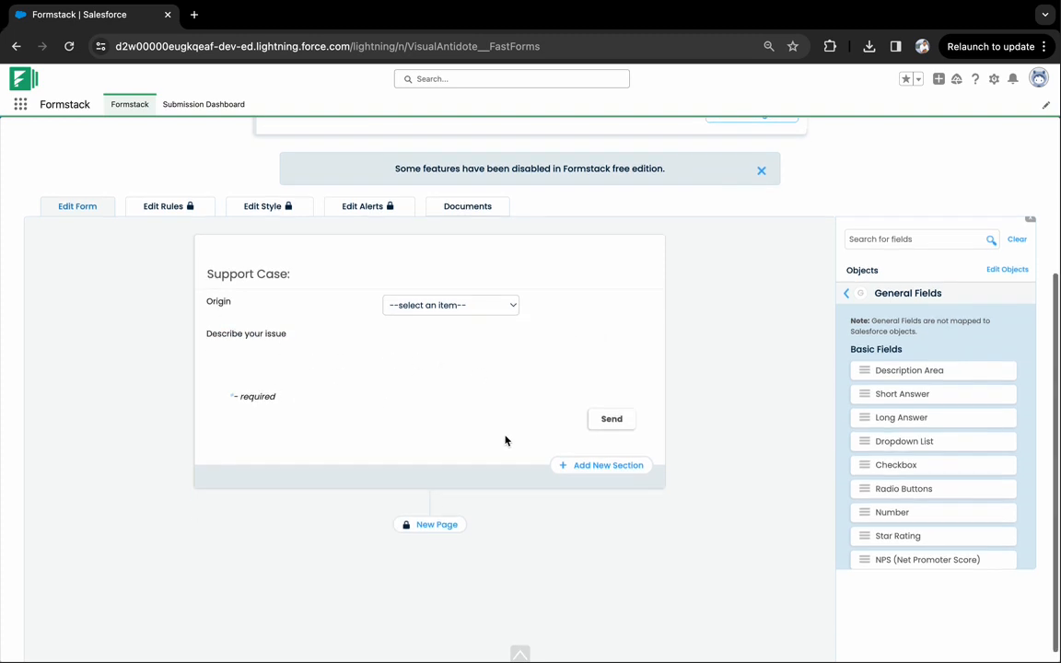
Add a new section below the issue description and title it "Frequency"
{"action": "scroll", "coordinate": [886, 488], "scroll_direction": "down", "scroll_amount": 3}
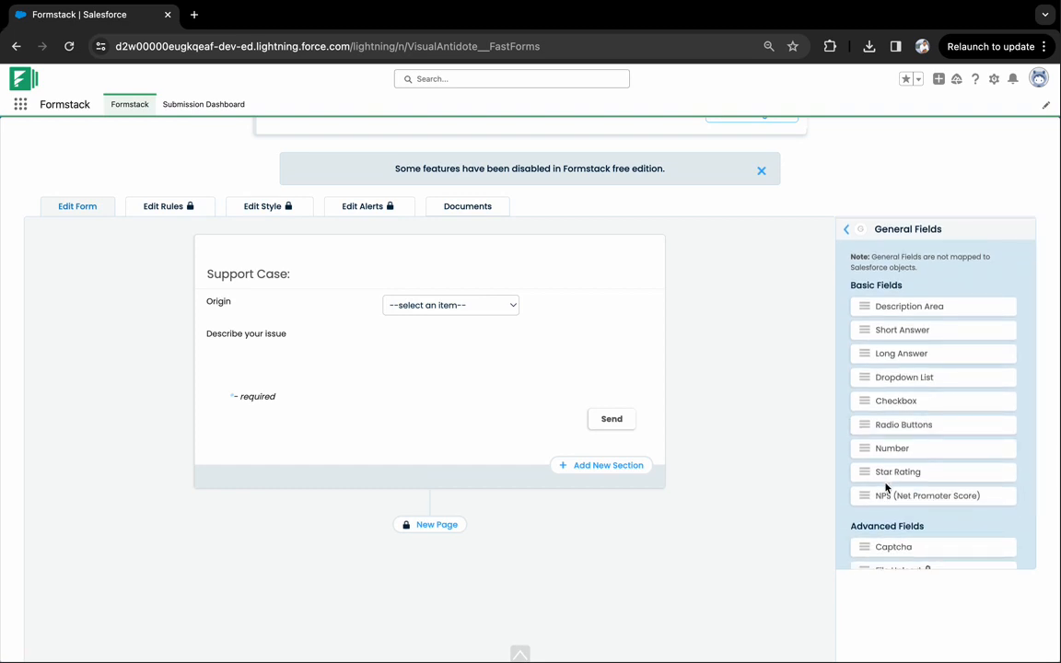
{"action": "left_click", "coordinate": [606, 467]}
{"action": "left_click", "coordinate": [252, 392]}
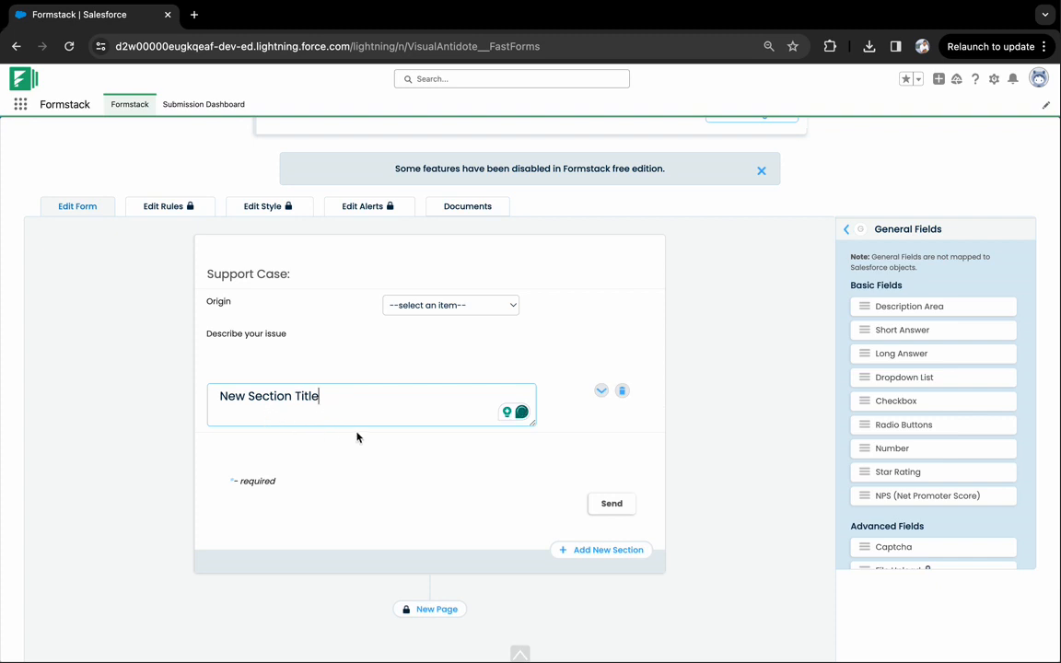
{"action": "scroll", "coordinate": [916, 472], "scroll_direction": "down", "scroll_amount": 3}
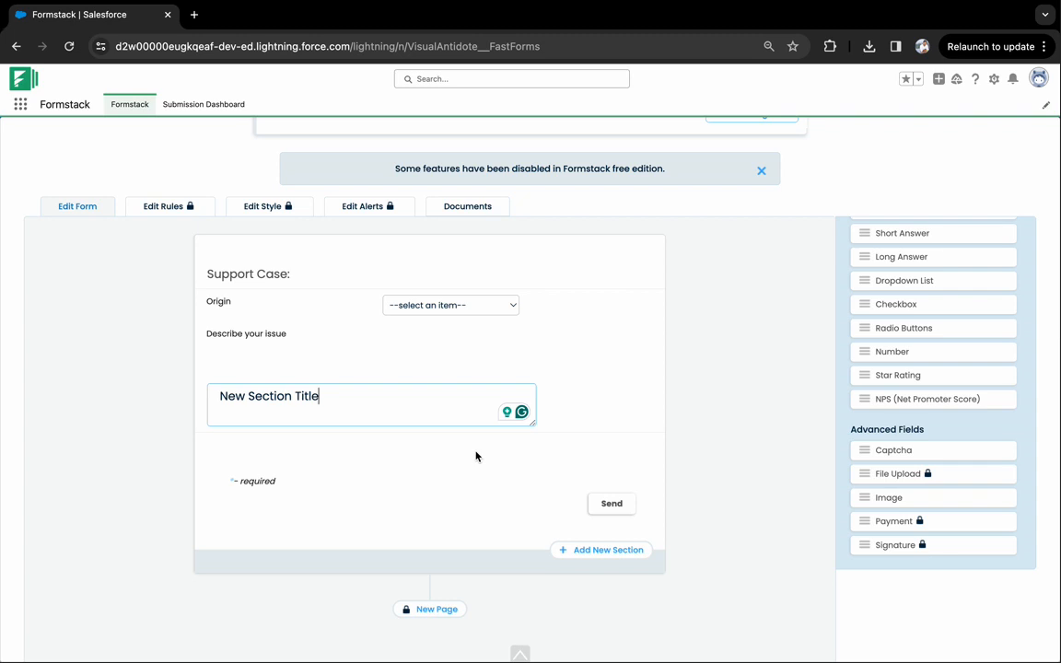
{"action": "key", "text": "super+a"}
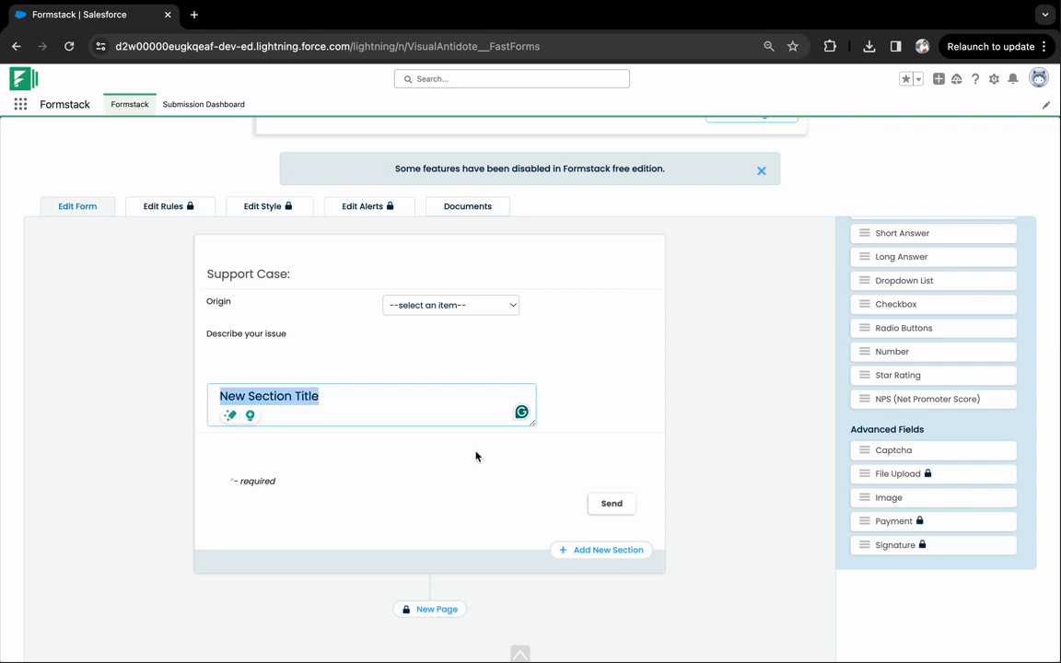
{"action": "key", "text": "BackSpace"}
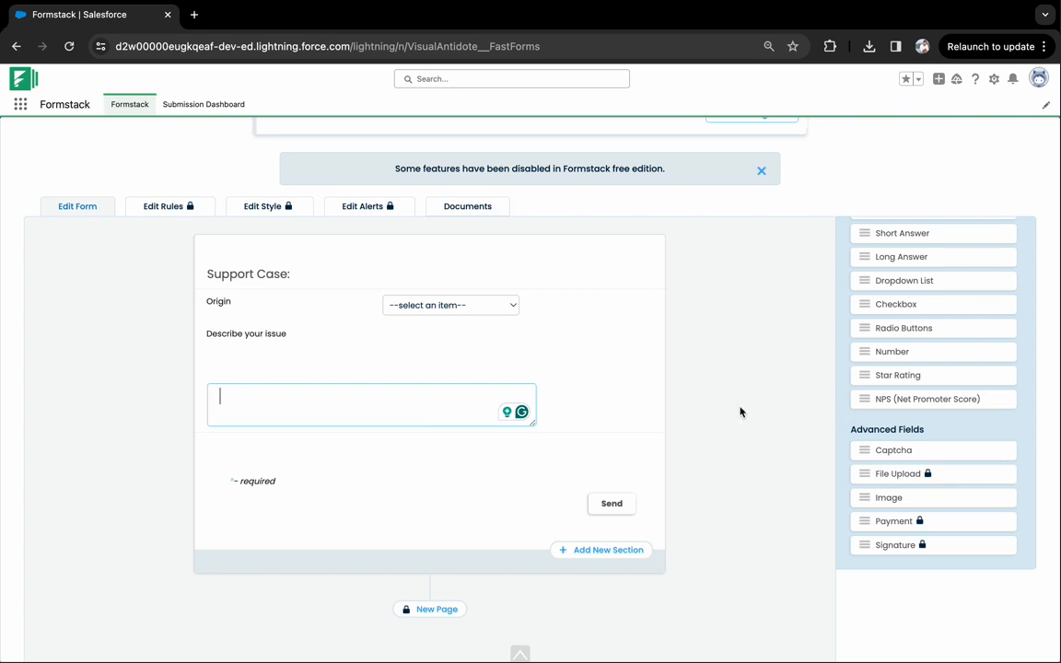
{"action": "type", "text": "Fre"}
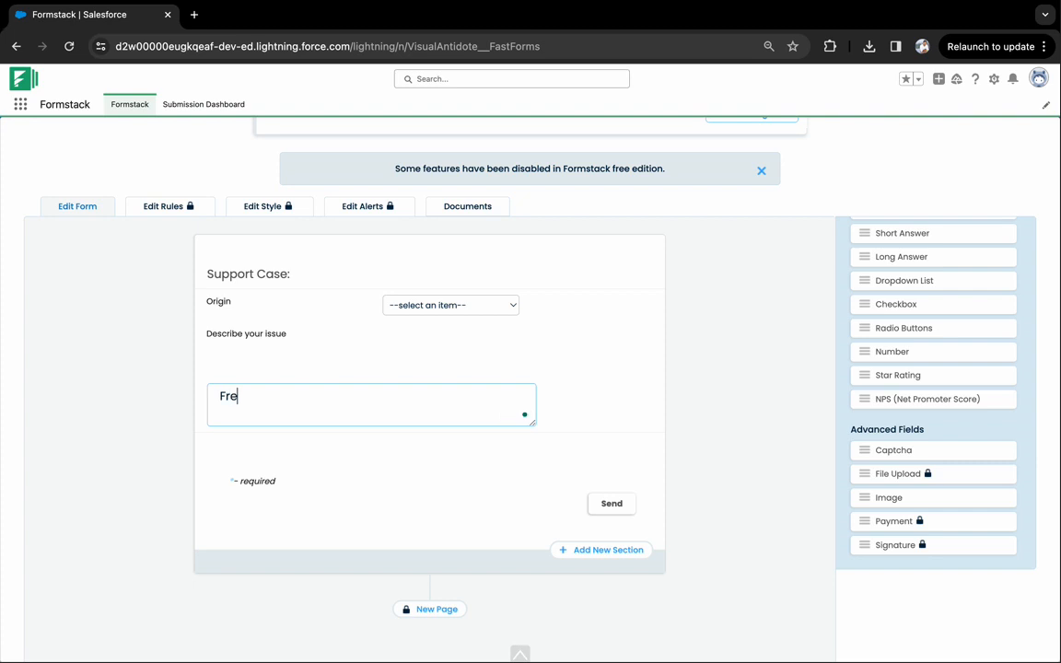
{"action": "type", "text": "quency"}
{"action": "left_click", "coordinate": [454, 470]}
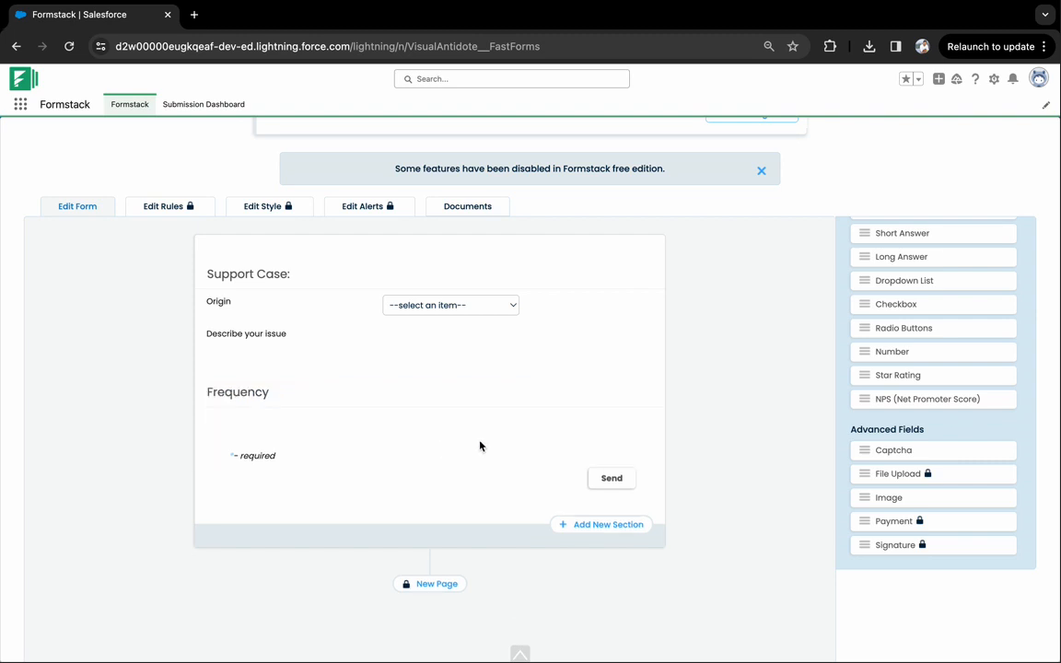
Add a Radio Buttons field to the Frequency section and label it "How frequently you face this issue?"
{"action": "scroll", "coordinate": [918, 421], "scroll_direction": "up", "scroll_amount": 2}
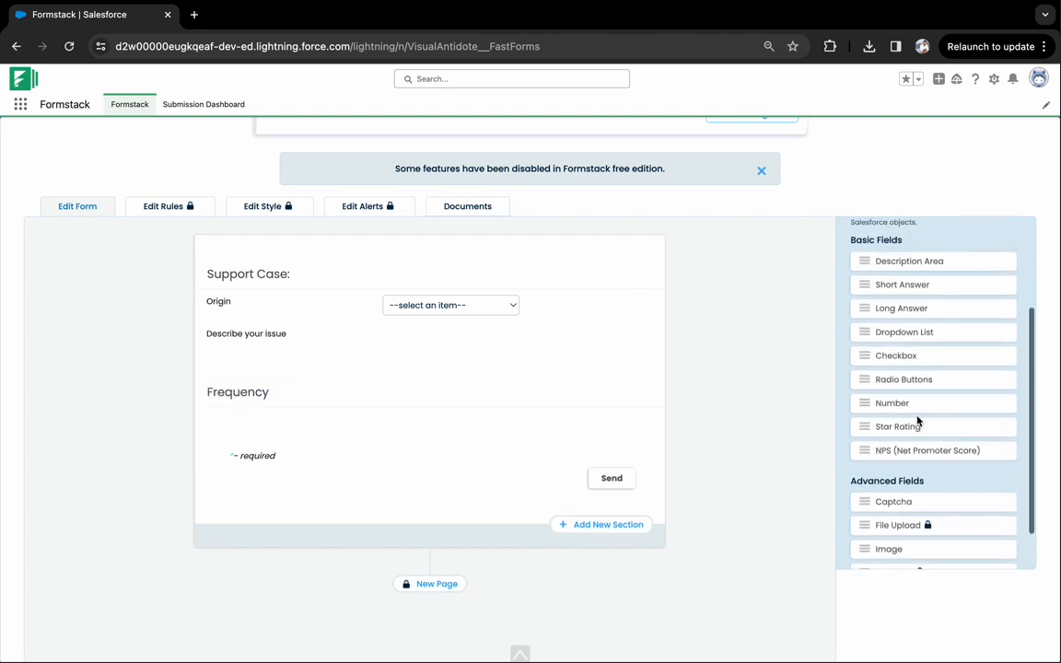
{"action": "left_click_drag", "start_coordinate": [898, 381], "coordinate": [427, 433]}
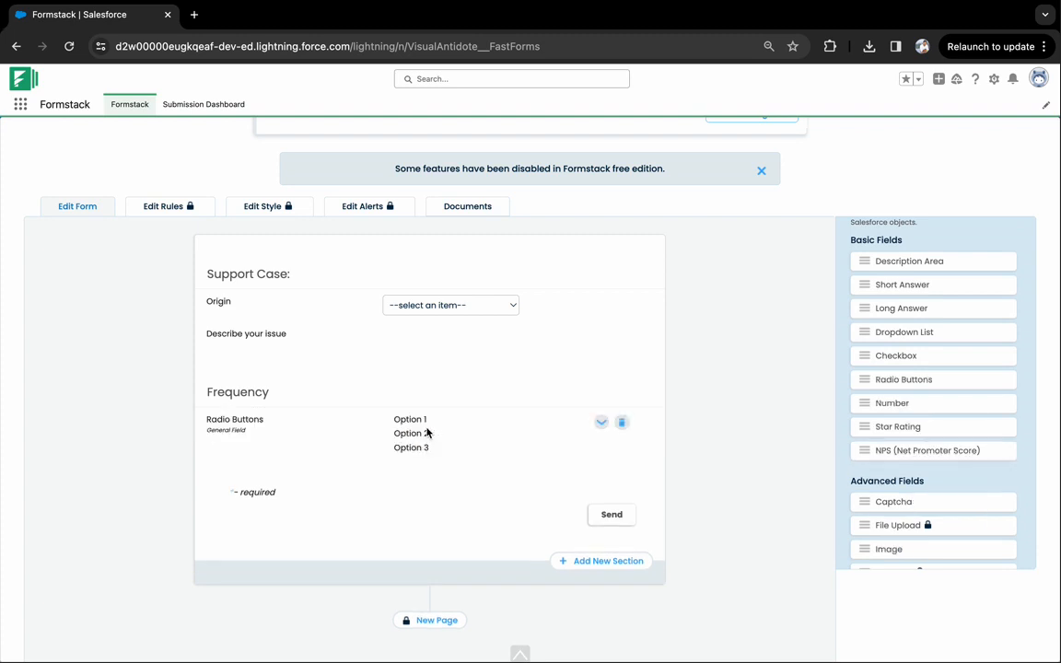
{"action": "left_click", "coordinate": [245, 418]}
{"action": "key", "text": "BackSpace"}
{"action": "key", "text": "BackSpace"}
{"action": "key", "text": "BackSpace"}
{"action": "key", "text": "BackSpace"}
{"action": "key", "text": "BackSpace"}
{"action": "key", "text": "BackSpace"}
{"action": "key", "text": "BackSpace"}
{"action": "key", "text": "BackSpace"}
{"action": "key", "text": "BackSpace"}
{"action": "key", "text": "BackSpace"}
{"action": "key", "text": "BackSpace"}
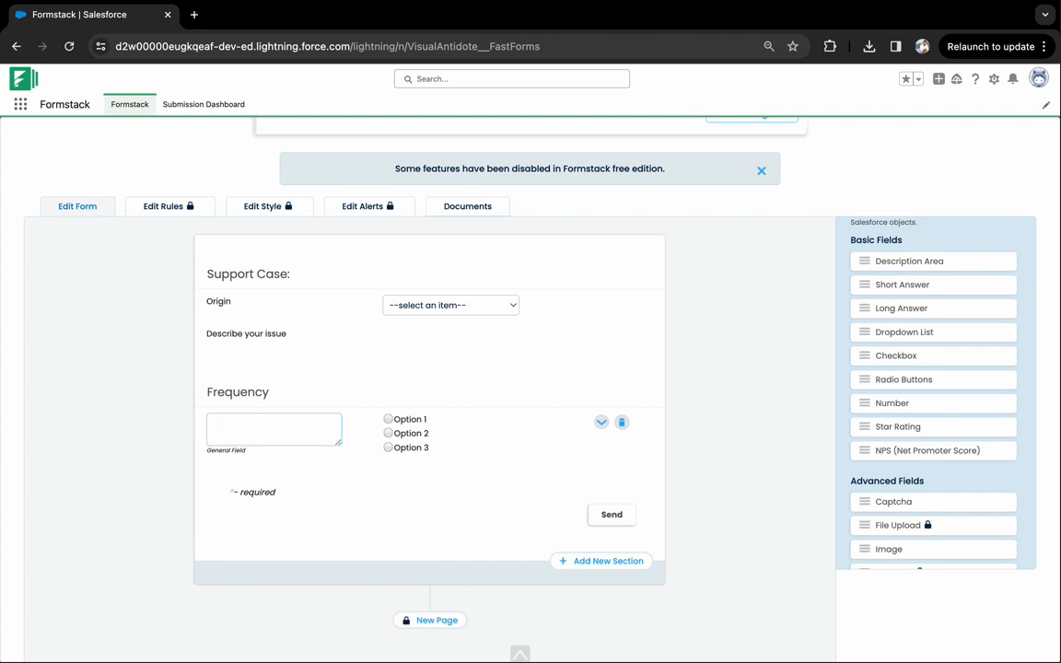
{"action": "type", "text": "How frequently you face this"}
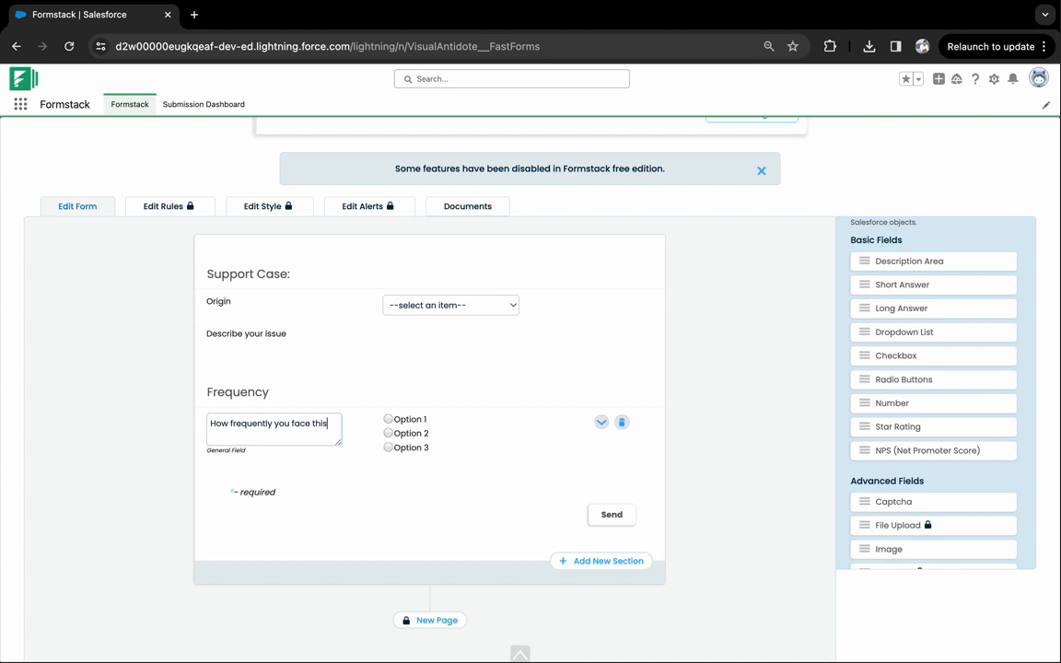
{"action": "type", "text": "u"}
Open the frequency question's settings and compare its Horizontal and Vertical display layouts
{"action": "left_click", "coordinate": [602, 421]}
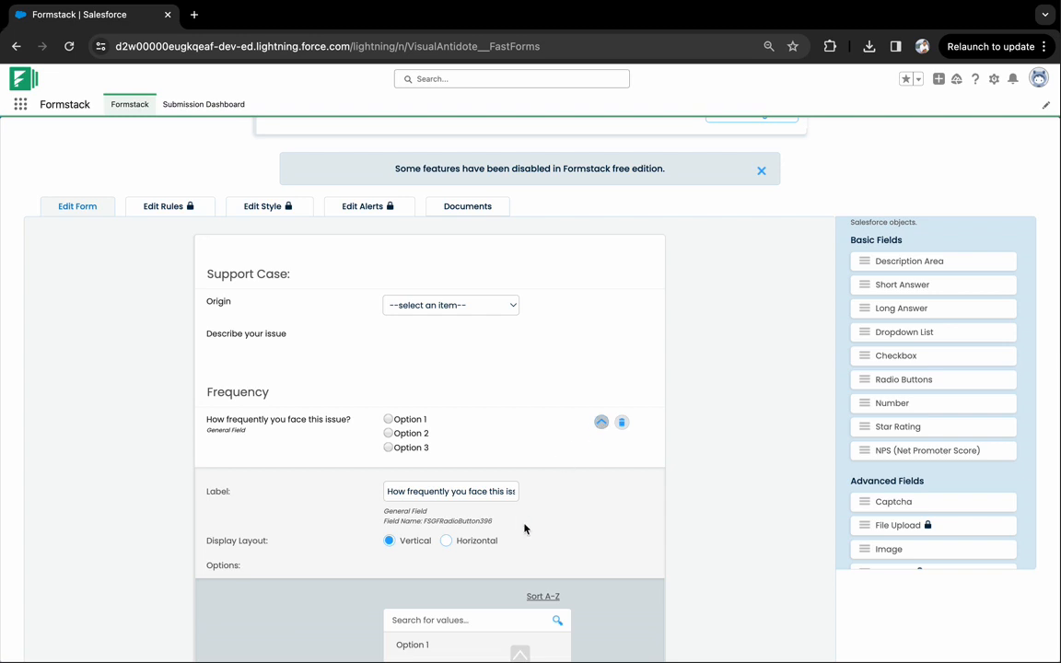
{"action": "scroll", "coordinate": [525, 529], "scroll_direction": "down", "scroll_amount": 3}
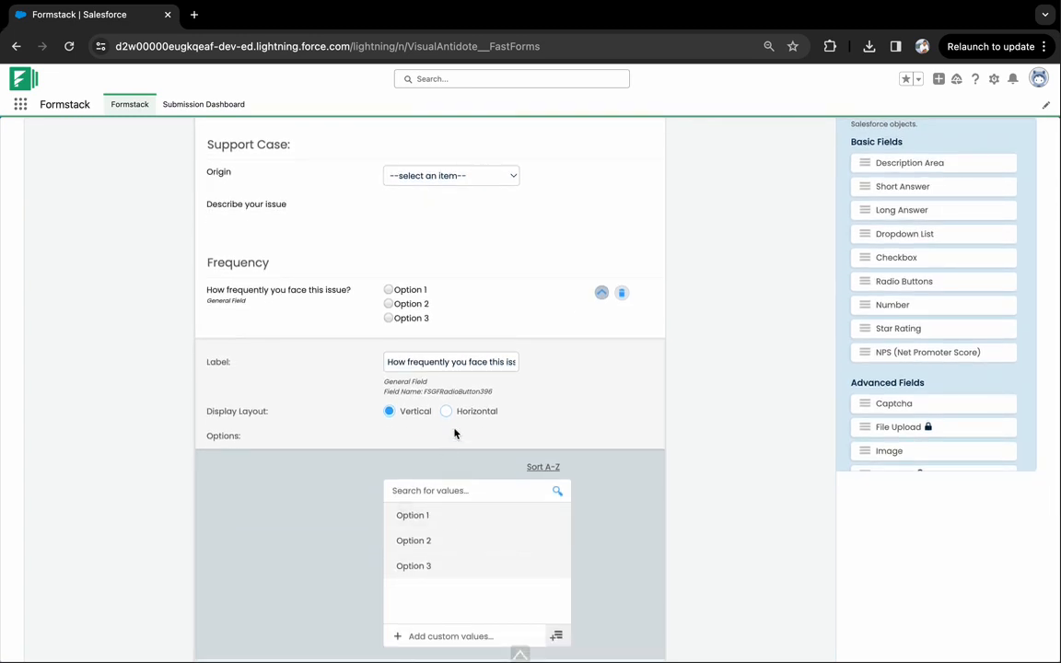
{"action": "scroll", "coordinate": [456, 431], "scroll_direction": "down", "scroll_amount": 1}
{"action": "left_click", "coordinate": [445, 377]}
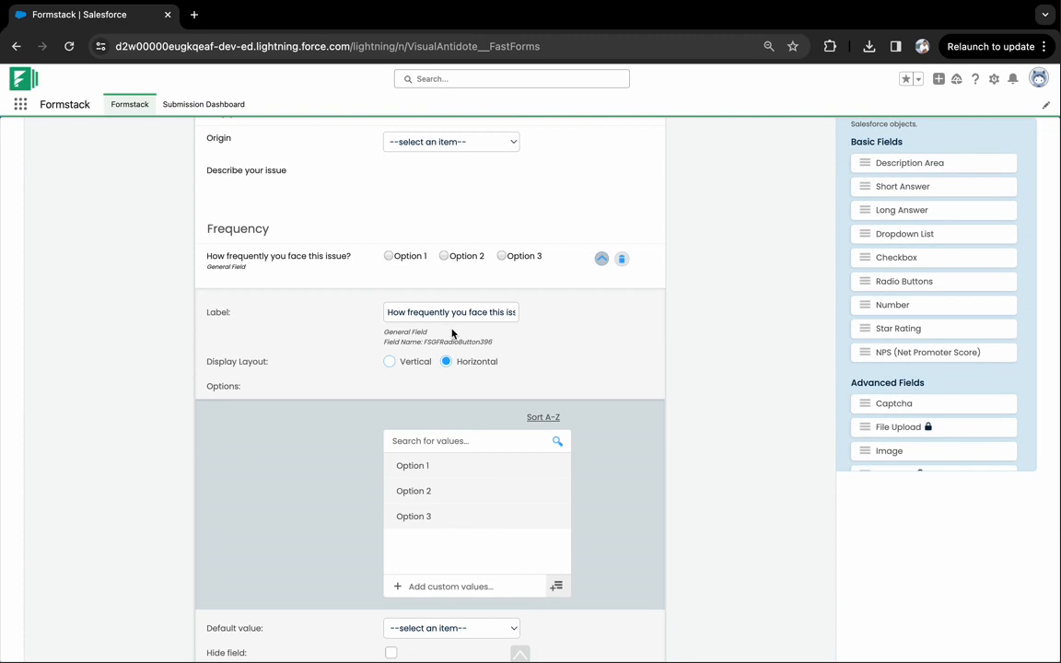
{"action": "left_click", "coordinate": [405, 361]}
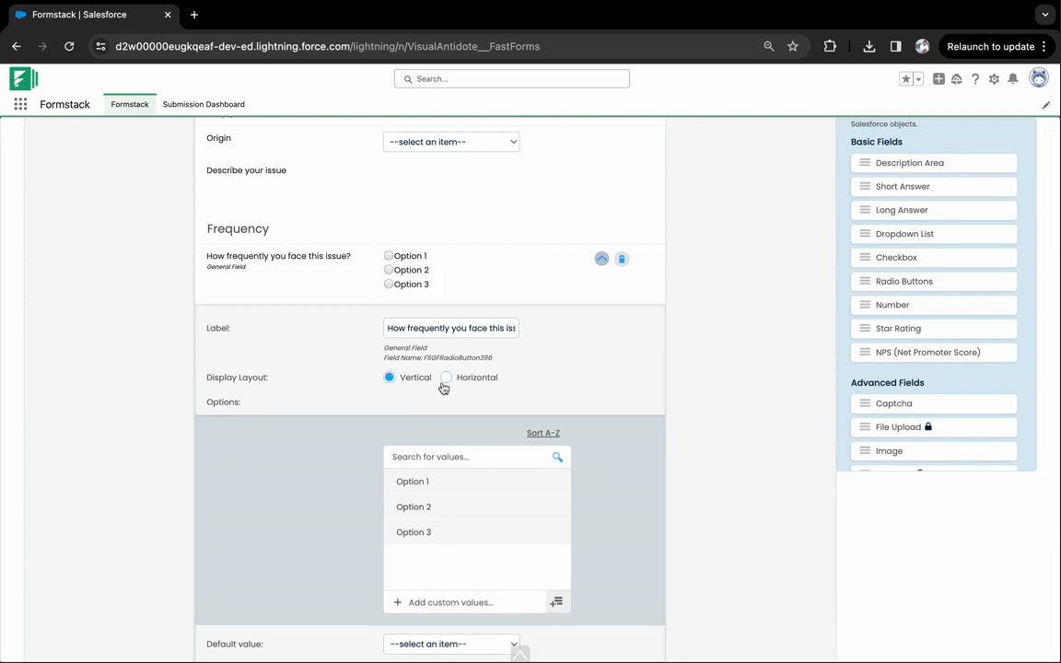
Remove the default Option 1, Option 2 and Option 3 values from the frequency question
{"action": "scroll", "coordinate": [448, 394], "scroll_direction": "down", "scroll_amount": 1}
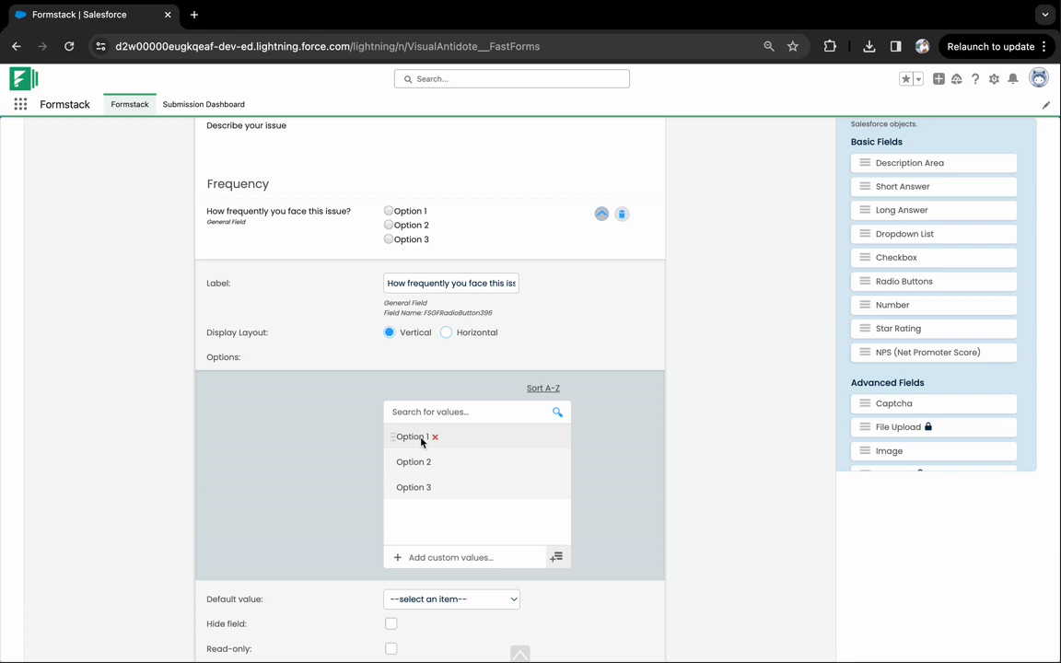
{"action": "left_click", "coordinate": [435, 437]}
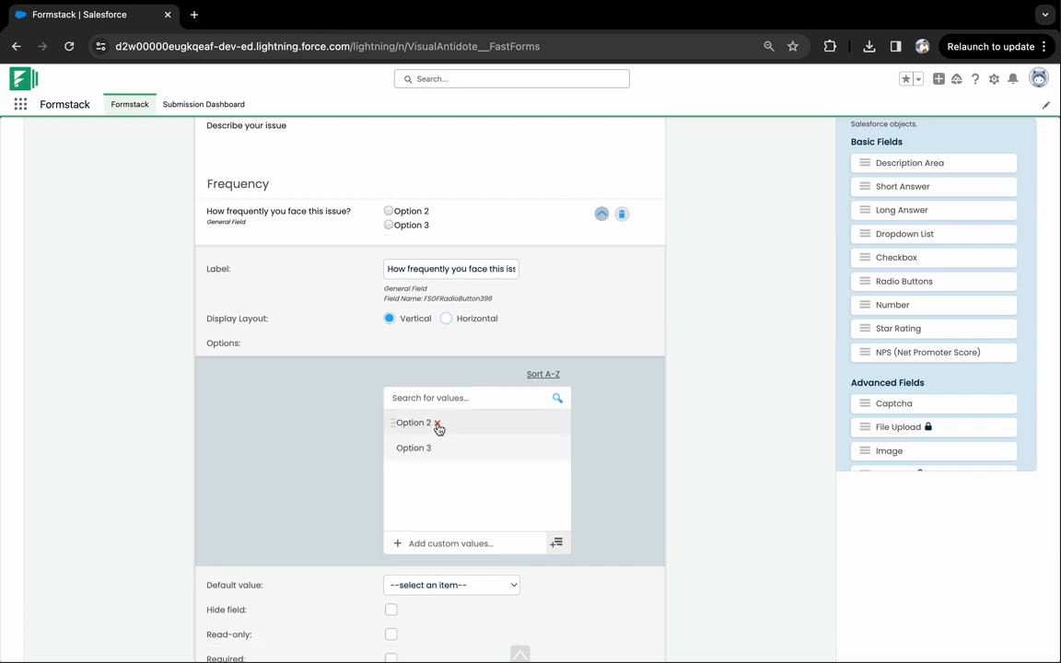
{"action": "left_click", "coordinate": [437, 425]}
{"action": "left_click", "coordinate": [438, 422]}
Add 1, 2 and 3 as custom option values for the frequency question
{"action": "left_click", "coordinate": [428, 541]}
{"action": "type", "text": "1"}
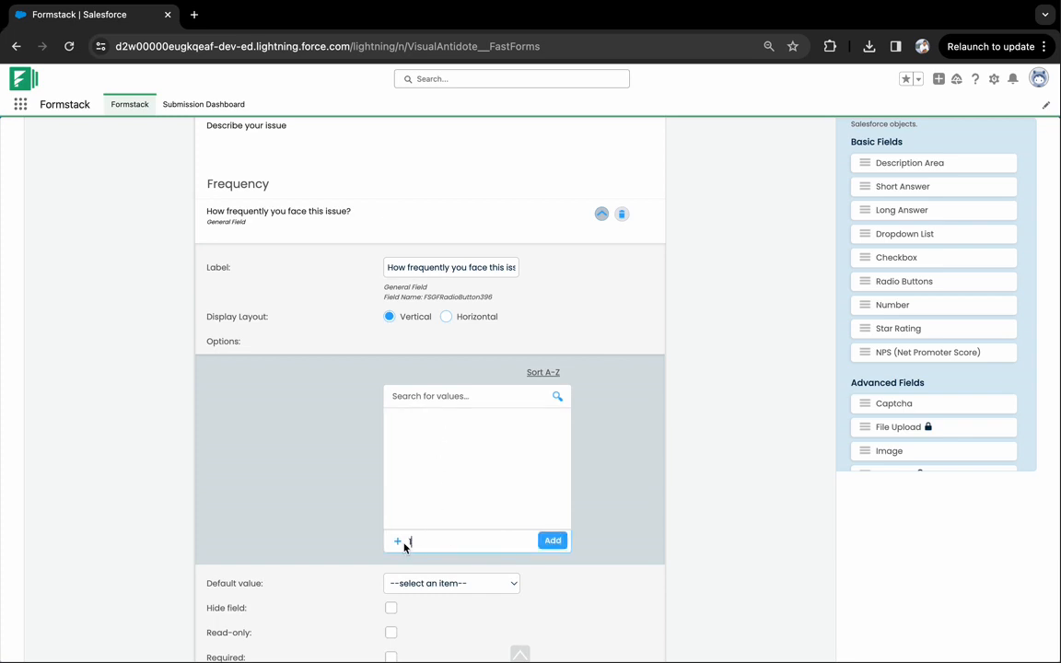
{"action": "left_click", "coordinate": [544, 540]}
{"action": "left_click", "coordinate": [472, 540]}
{"action": "type", "text": "2"}
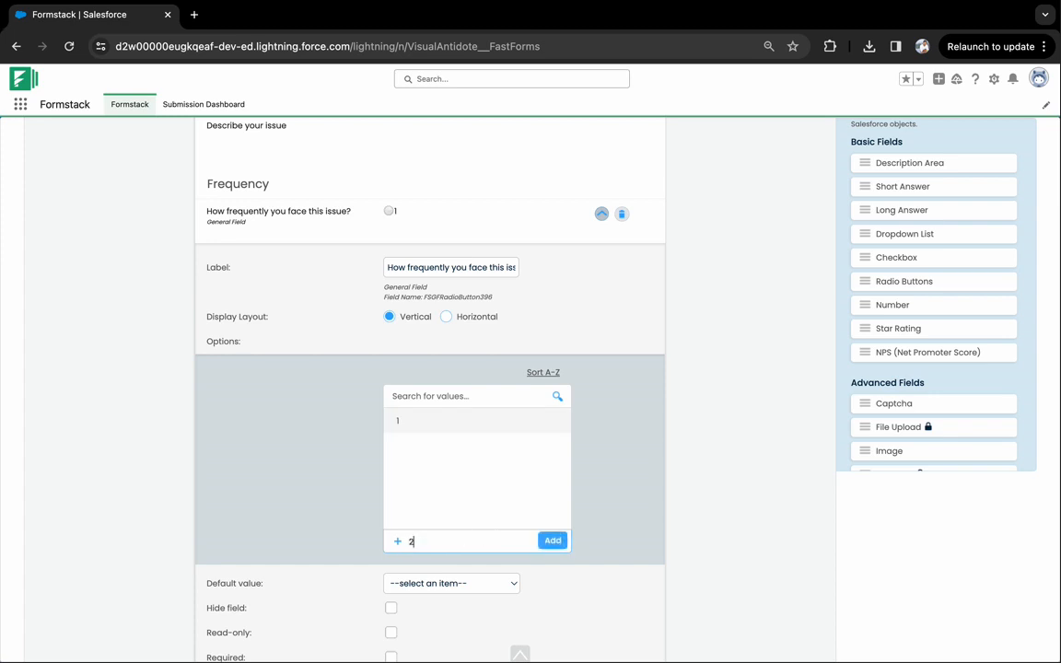
{"action": "left_click", "coordinate": [546, 541]}
{"action": "left_click", "coordinate": [494, 544]}
{"action": "type", "text": "3"}
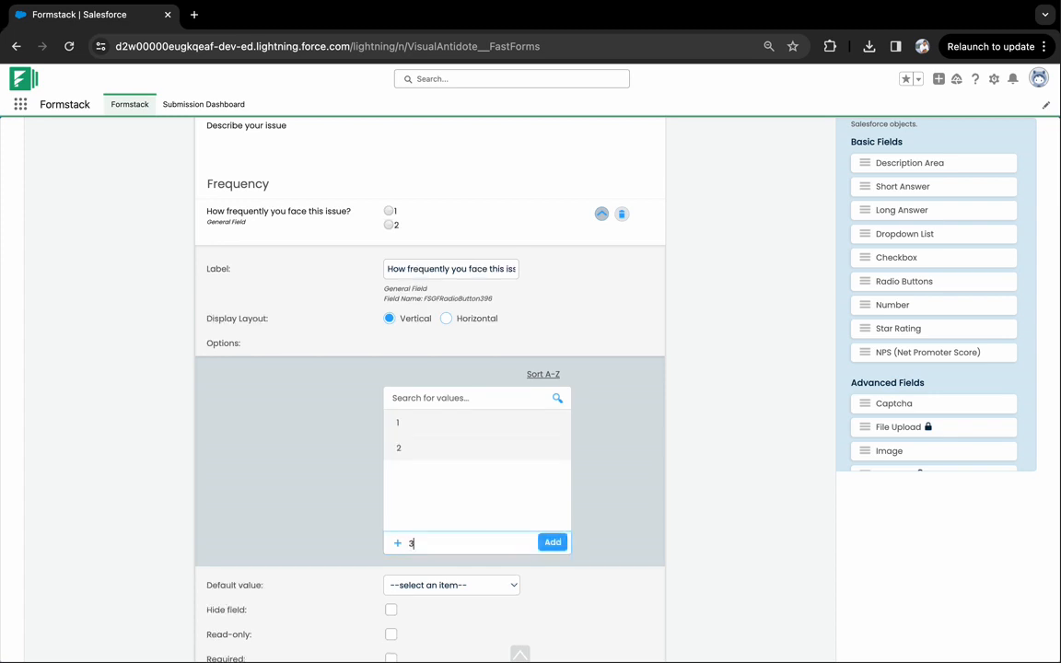
{"action": "left_click", "coordinate": [552, 543]}
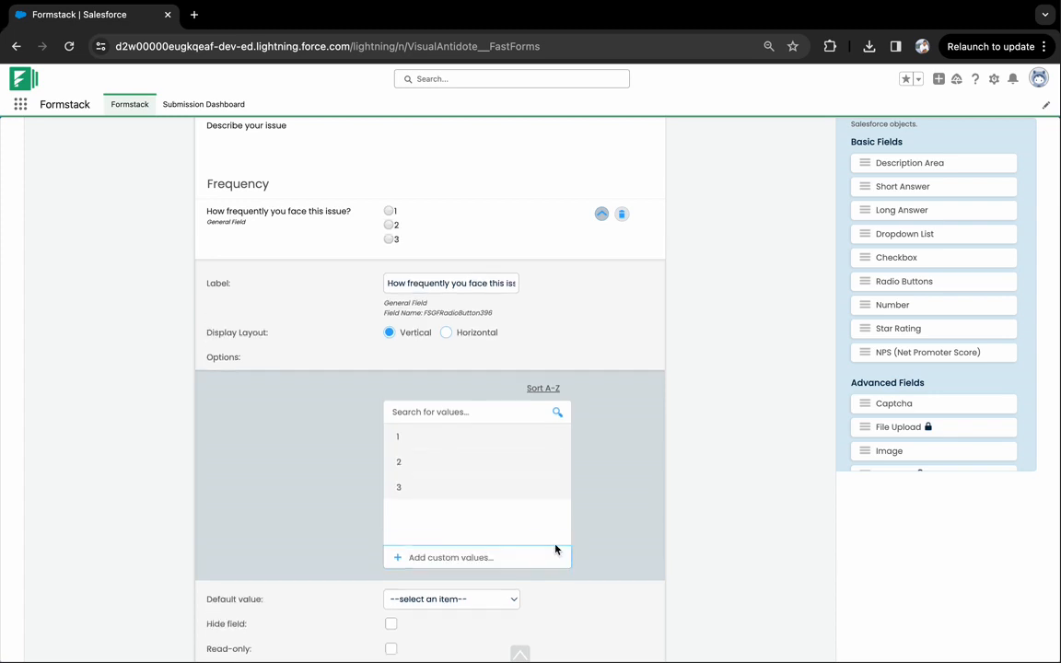
Set the frequency question's display layout to Horizontal, make the field required and collapse its settings
{"action": "left_click", "coordinate": [445, 333]}
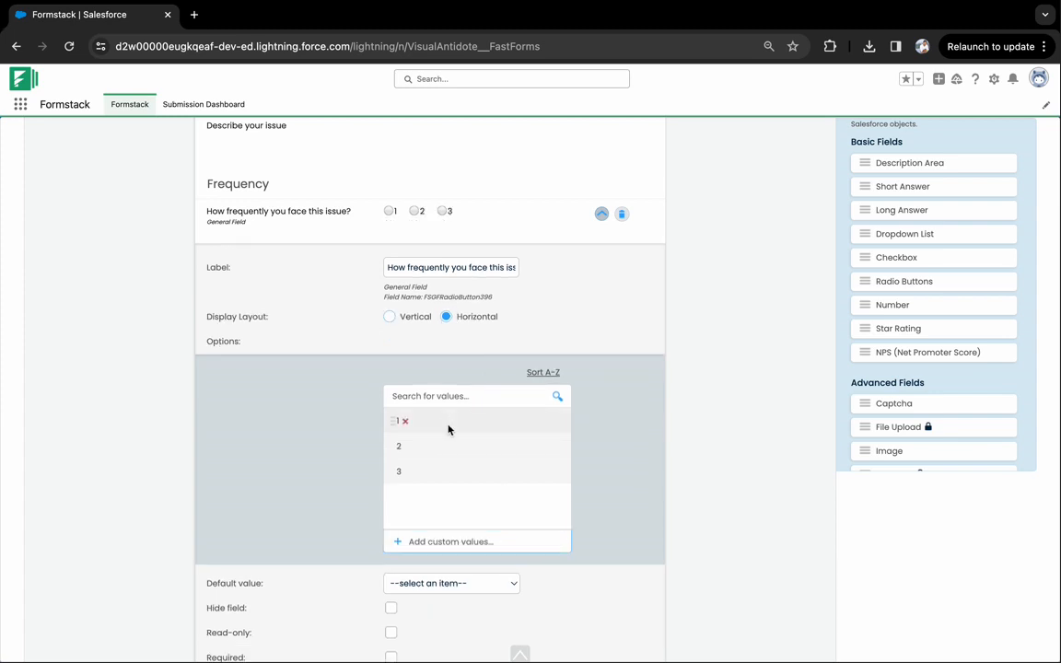
{"action": "mouse_move", "coordinate": [391, 446]}
{"action": "left_mouse_down"}
{"action": "mouse_move", "coordinate": [393, 421]}
{"action": "mouse_move", "coordinate": [398, 450]}
{"action": "left_mouse_up"}
{"action": "scroll", "coordinate": [558, 295], "scroll_direction": "down", "scroll_amount": 3}
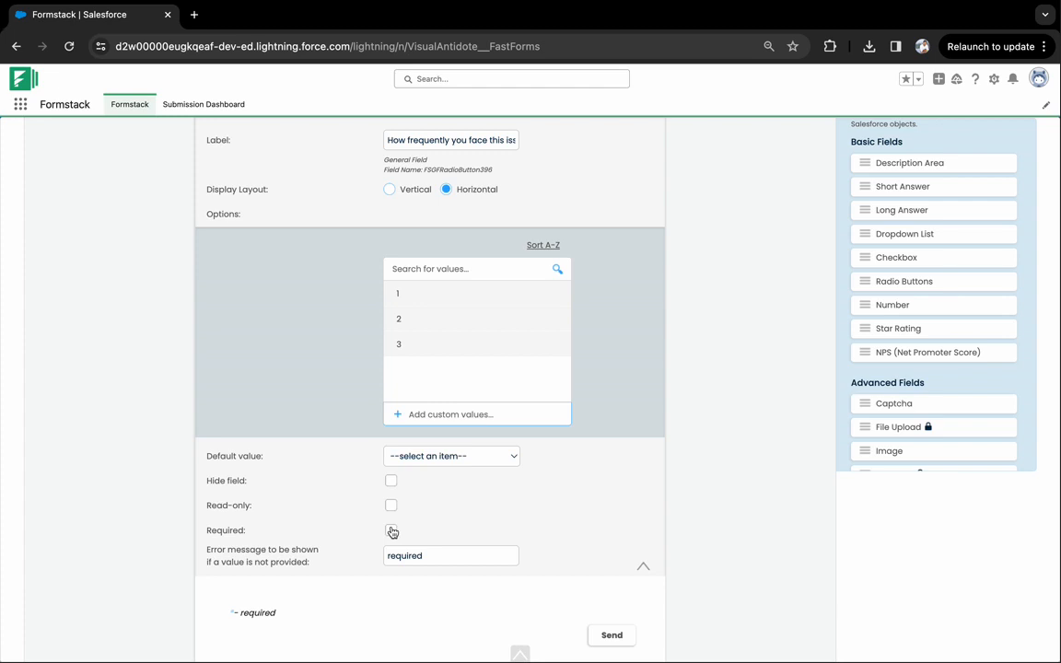
{"action": "left_click", "coordinate": [392, 531]}
{"action": "scroll", "coordinate": [426, 527], "scroll_direction": "down", "scroll_amount": 1}
{"action": "scroll", "coordinate": [497, 438], "scroll_direction": "up", "scroll_amount": 2}
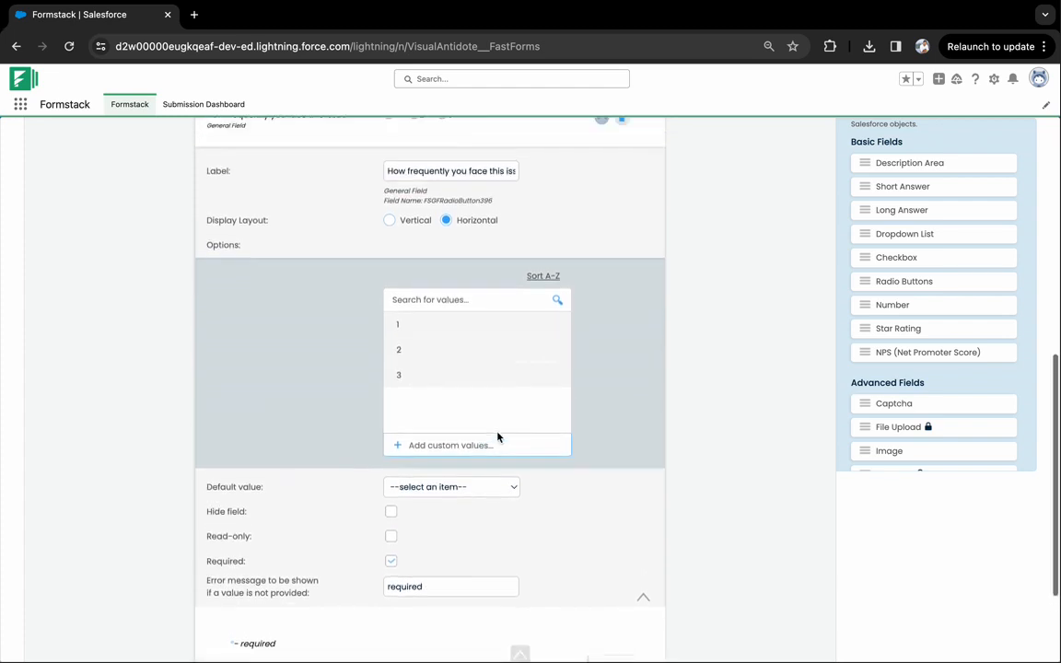
{"action": "scroll", "coordinate": [498, 437], "scroll_direction": "up", "scroll_amount": 2}
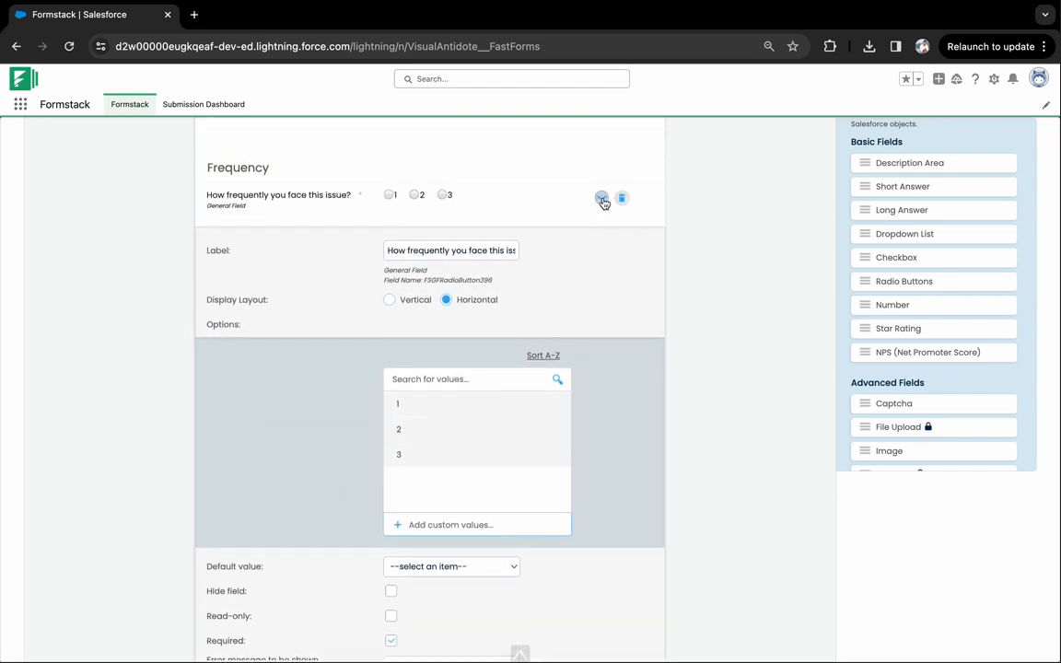
{"action": "left_click", "coordinate": [602, 200]}
Try to open the form's rules editor and return the field list to its object overview
{"action": "mouse_move", "coordinate": [583, 374]}
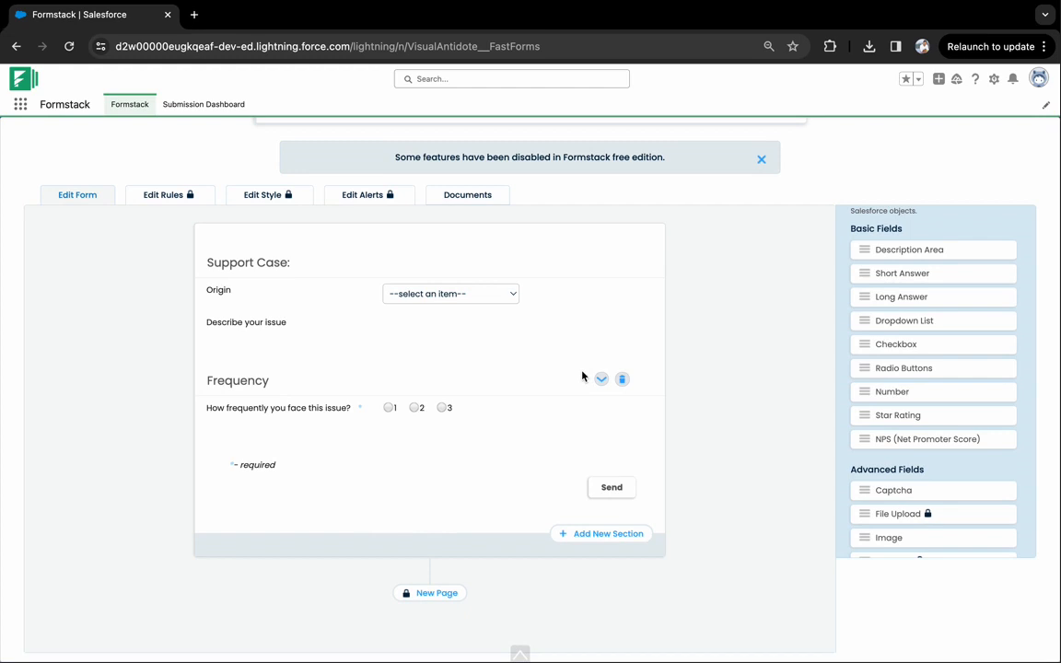
{"action": "left_click", "coordinate": [188, 196]}
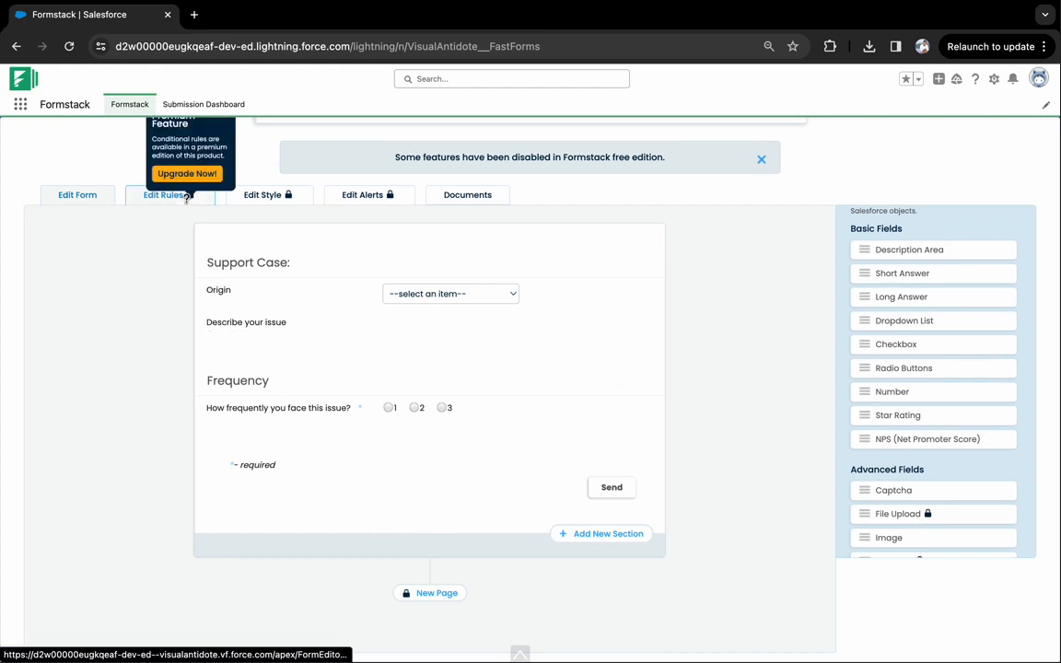
{"action": "scroll", "coordinate": [185, 199], "scroll_direction": "up", "scroll_amount": 1}
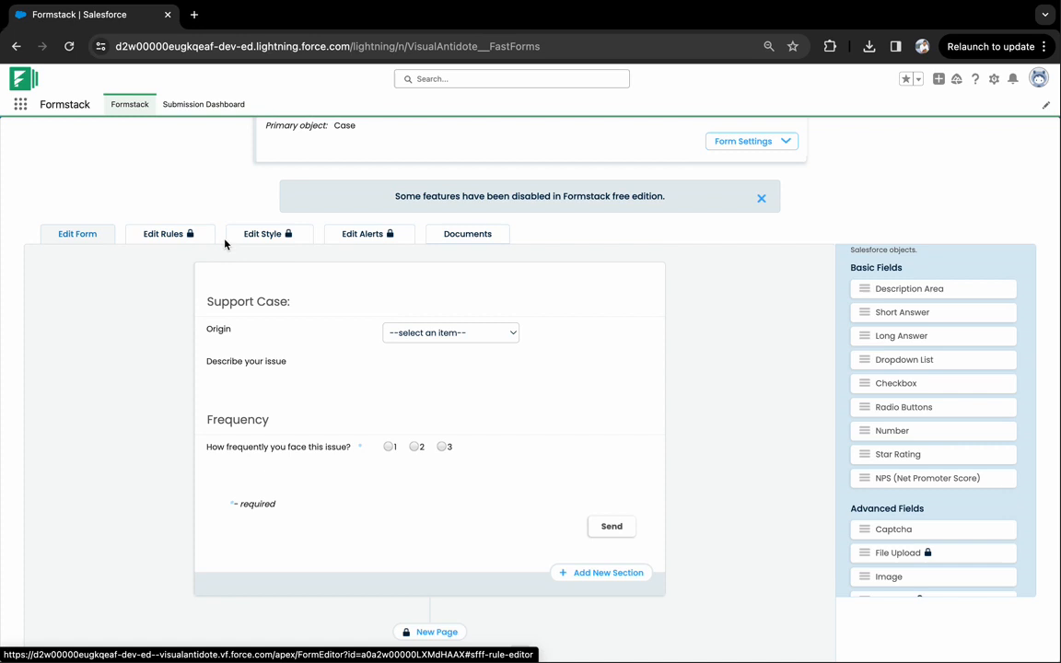
{"action": "mouse_move", "coordinate": [280, 234]}
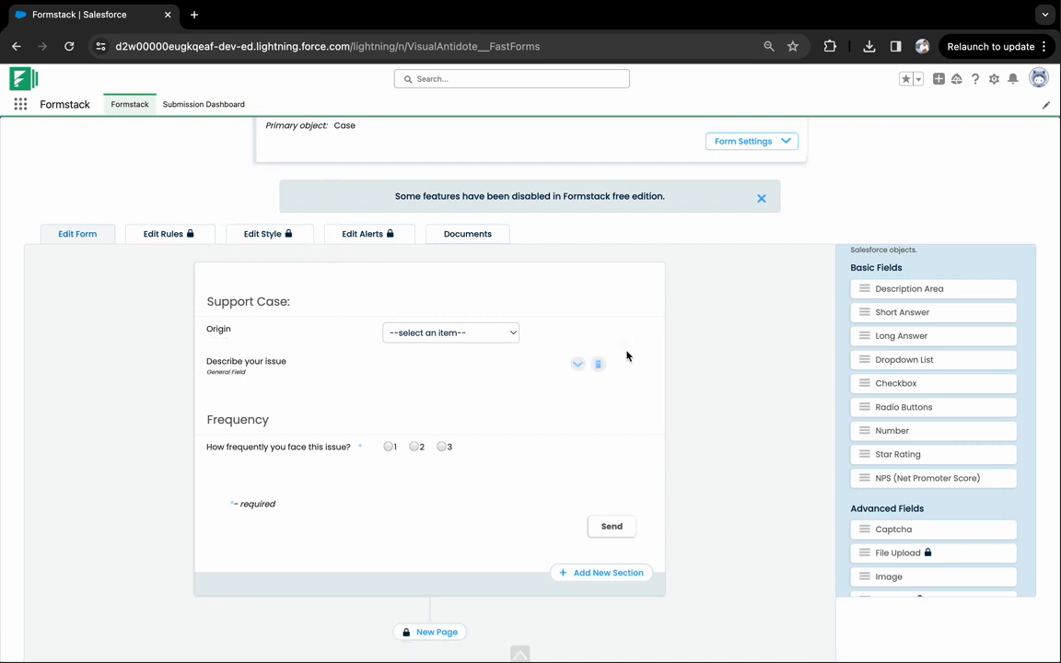
{"action": "scroll", "coordinate": [828, 372], "scroll_direction": "up", "scroll_amount": 4}
{"action": "scroll", "coordinate": [828, 372], "scroll_direction": "down", "scroll_amount": 2}
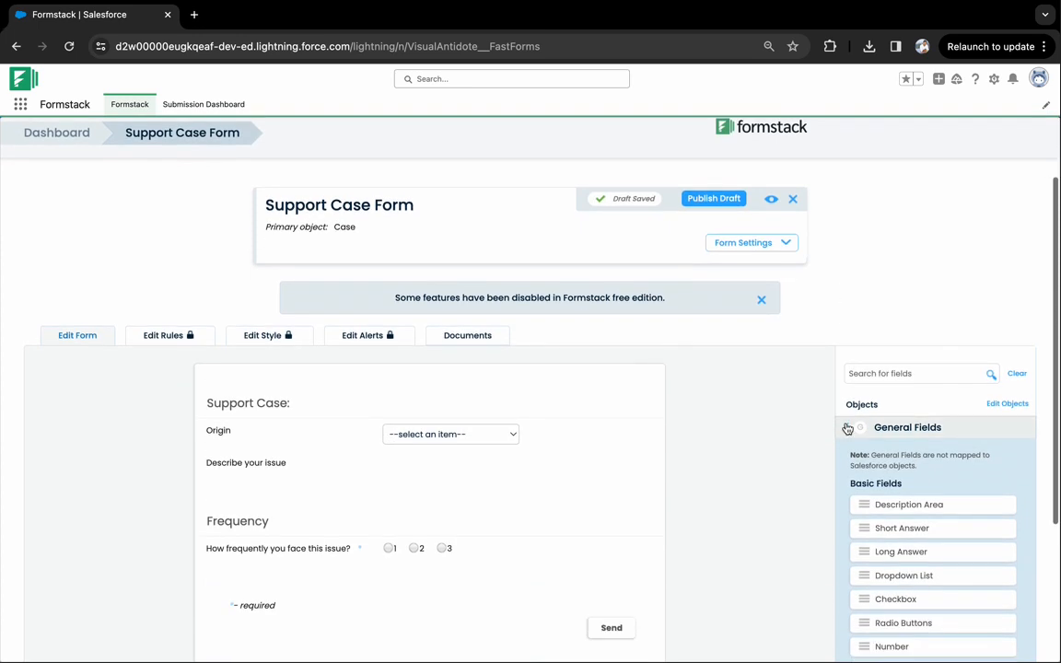
{"action": "scroll", "coordinate": [798, 445], "scroll_direction": "down", "scroll_amount": 1}
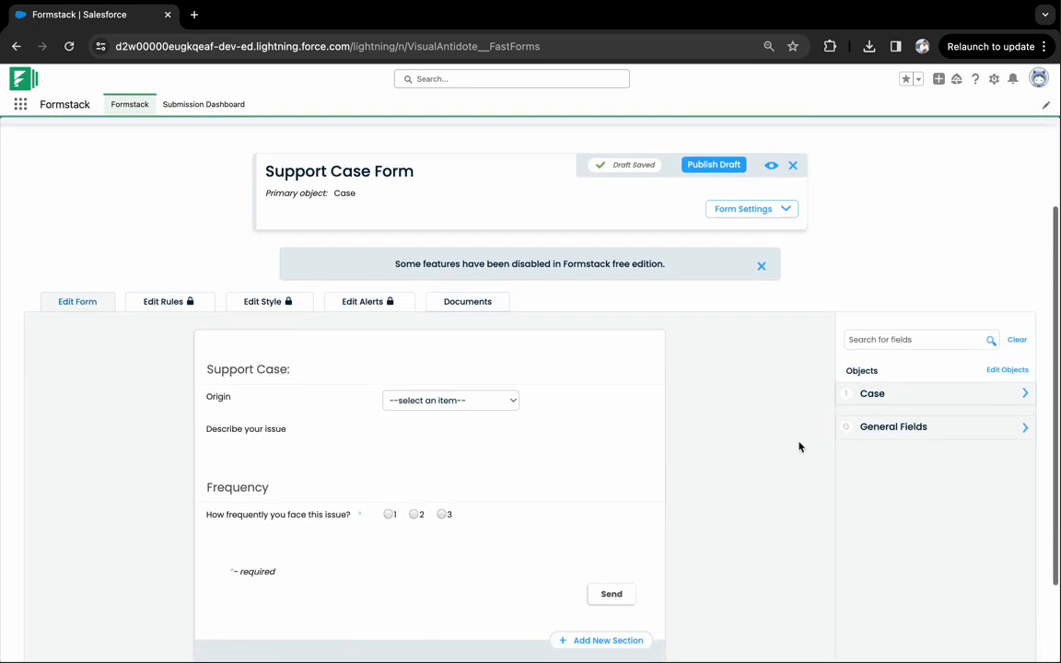
Open the form's style editor and examine the form preview with its template and customization options
{"action": "left_click", "coordinate": [273, 307]}
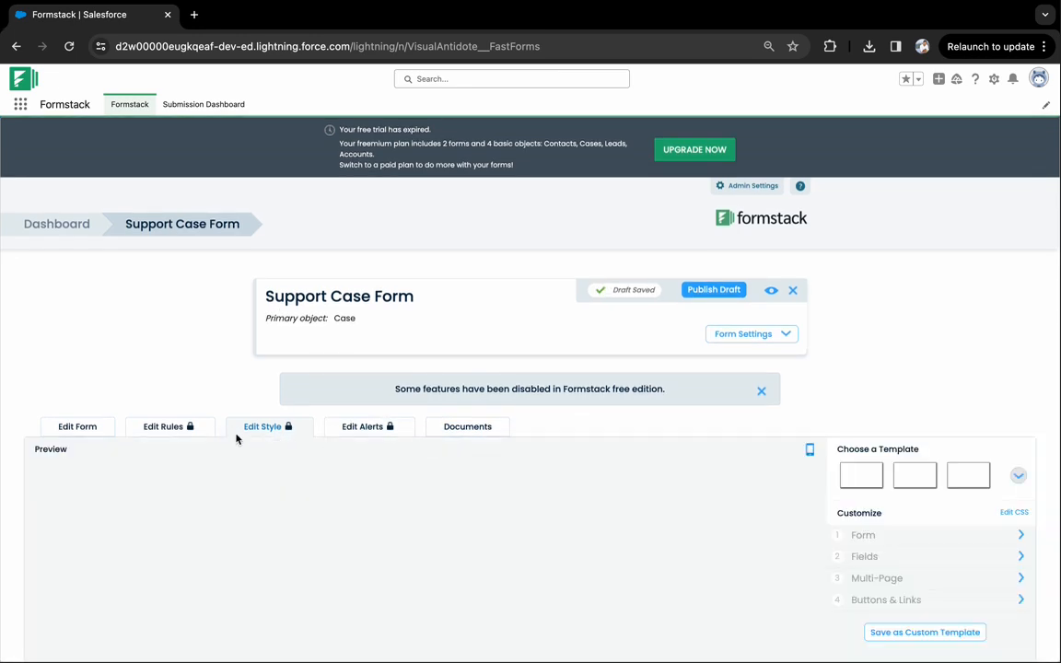
{"action": "scroll", "coordinate": [342, 451], "scroll_direction": "down", "scroll_amount": 3}
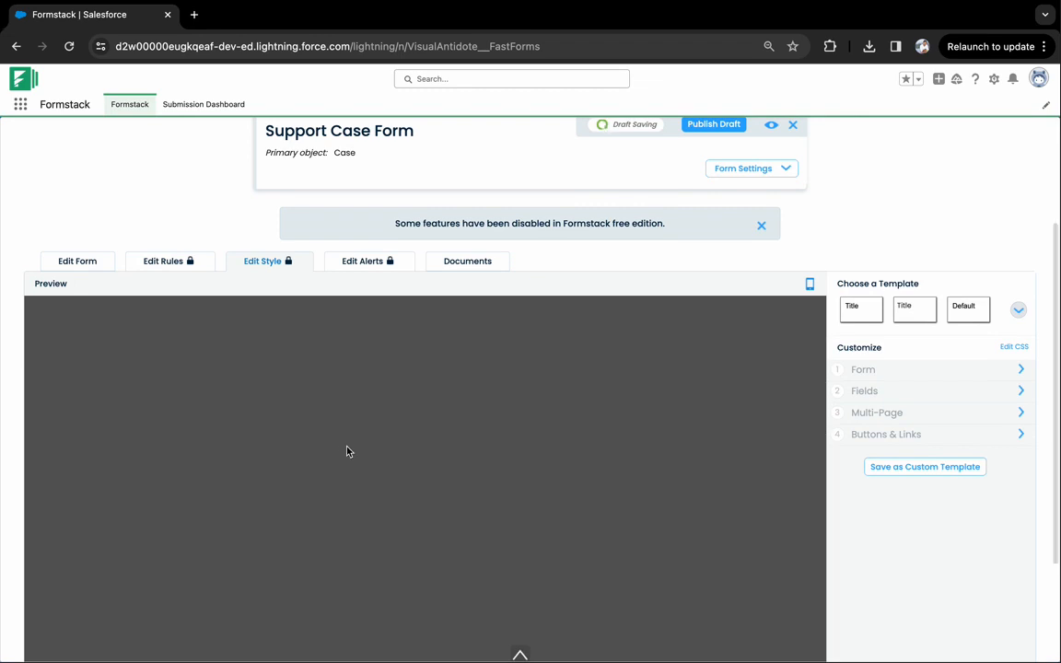
{"action": "scroll", "coordinate": [605, 424], "scroll_direction": "down", "scroll_amount": 1}
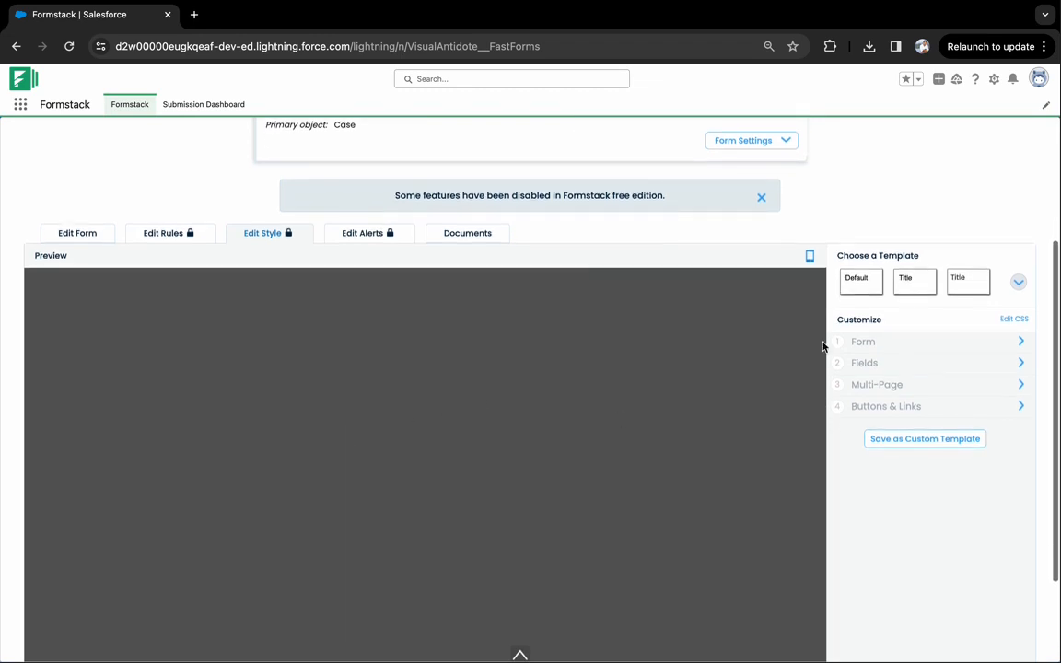
{"action": "scroll", "coordinate": [782, 400], "scroll_direction": "down", "scroll_amount": 1}
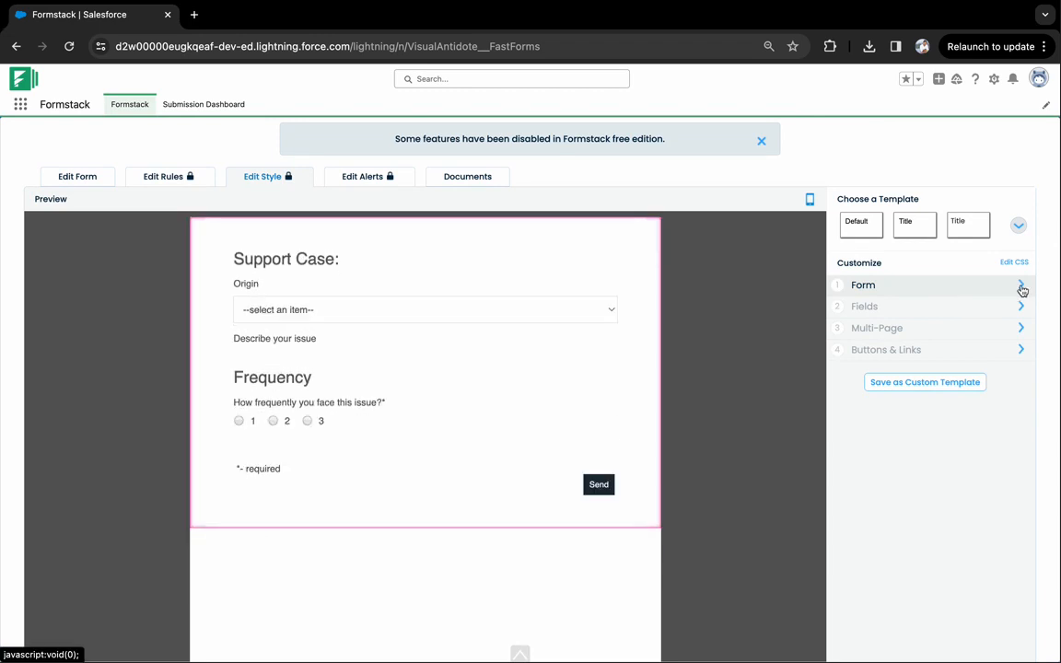
Try to set the form layout to two columns in the Form style settings
{"action": "left_click", "coordinate": [1022, 290]}
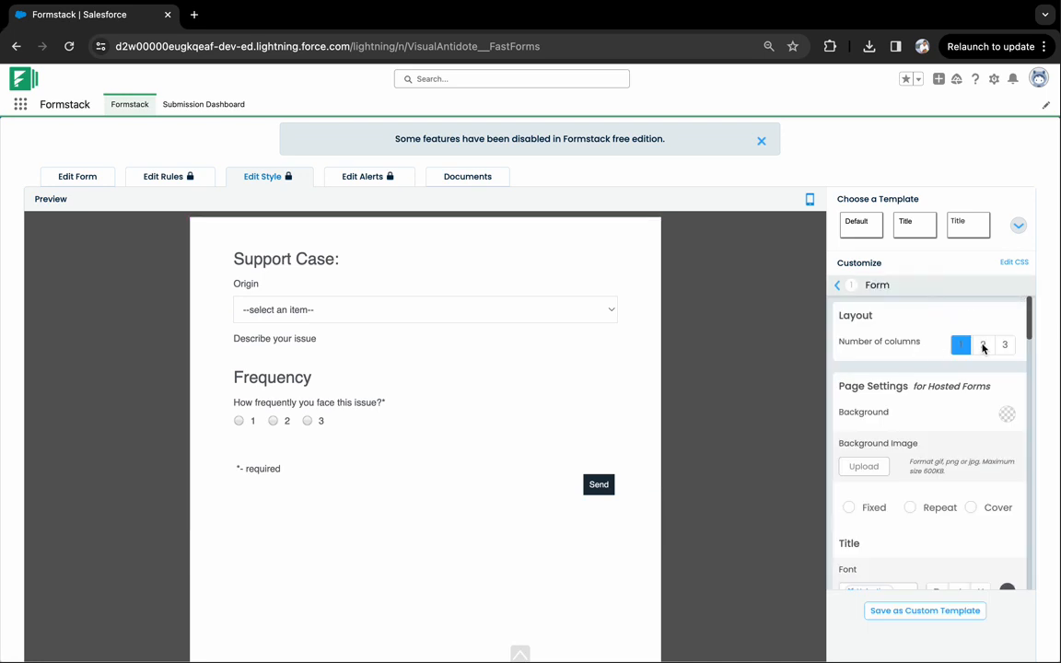
{"action": "left_click", "coordinate": [981, 346]}
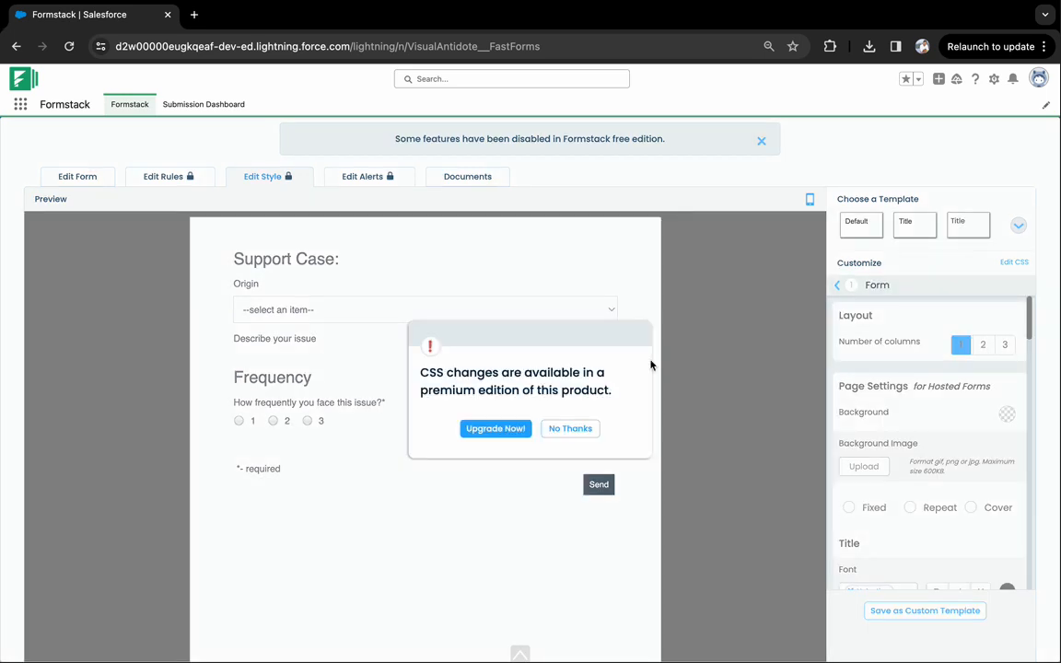
{"action": "left_click", "coordinate": [570, 429]}
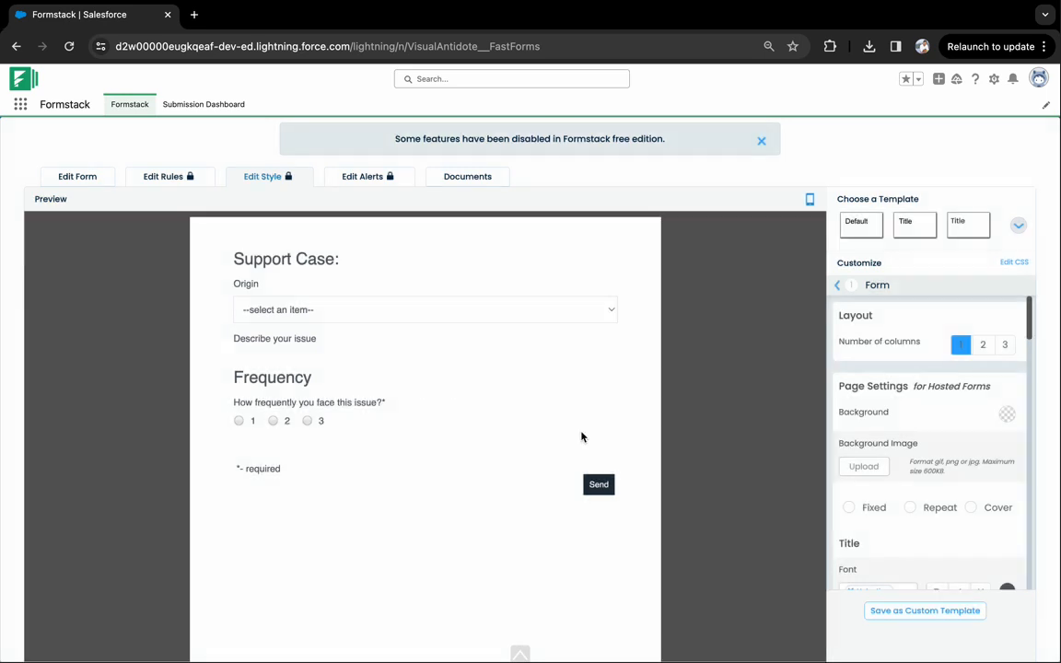
Try to change the title's border width in the Form style settings
{"action": "scroll", "coordinate": [923, 432], "scroll_direction": "down", "scroll_amount": 2}
{"action": "scroll", "coordinate": [924, 432], "scroll_direction": "up", "scroll_amount": 2}
{"action": "scroll", "coordinate": [907, 431], "scroll_direction": "down", "scroll_amount": 2}
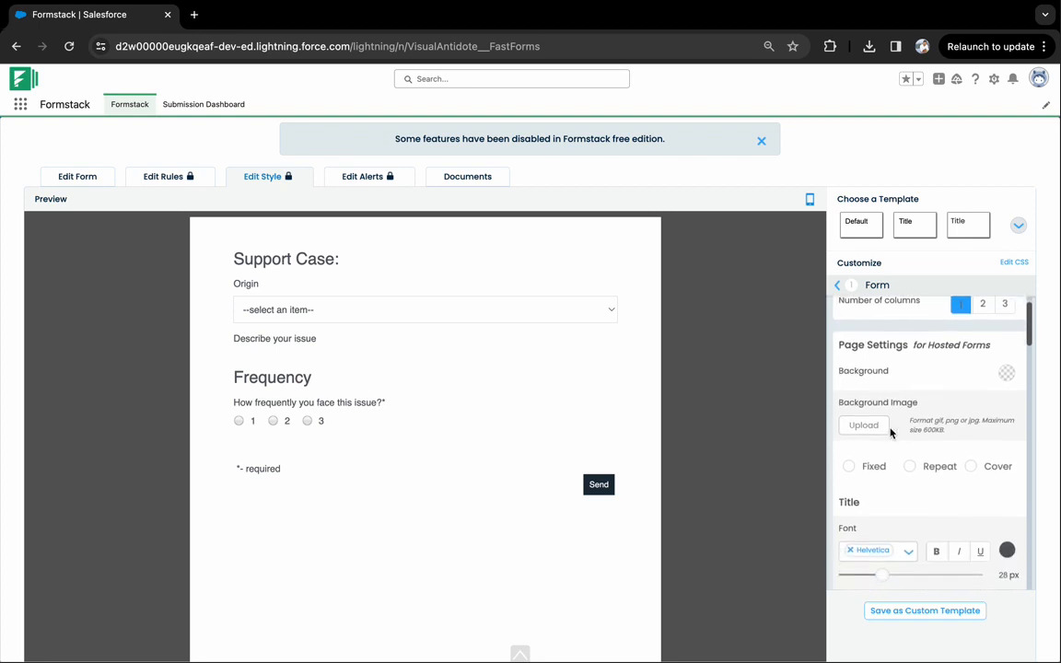
{"action": "scroll", "coordinate": [887, 448], "scroll_direction": "down", "scroll_amount": 3}
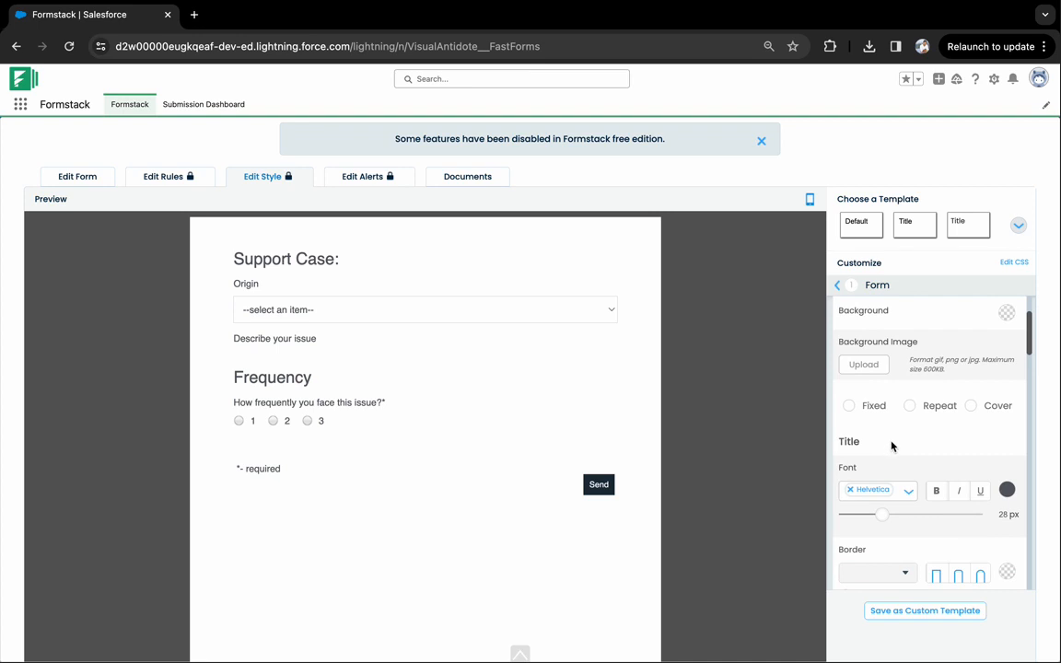
{"action": "scroll", "coordinate": [891, 447], "scroll_direction": "down", "scroll_amount": 6}
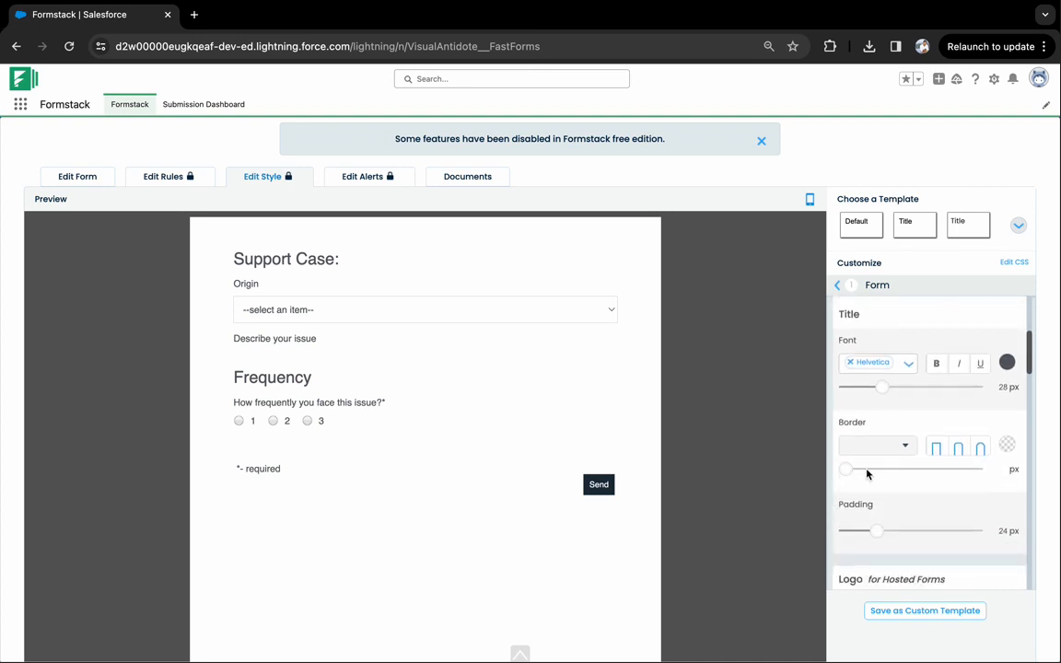
{"action": "left_click", "coordinate": [867, 473]}
{"action": "left_click", "coordinate": [576, 429]}
Examine the title padding and hosted-form logo settings alongside the form preview
{"action": "scroll", "coordinate": [867, 488], "scroll_direction": "down", "scroll_amount": 4}
{"action": "scroll", "coordinate": [866, 488], "scroll_direction": "down", "scroll_amount": 5}
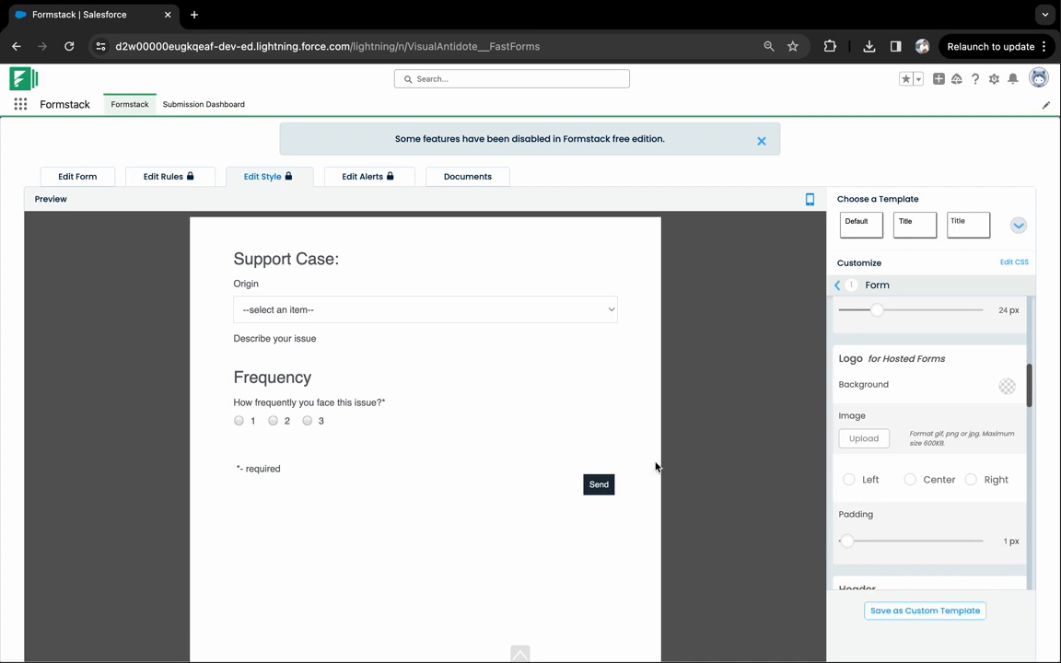
{"action": "scroll", "coordinate": [655, 467], "scroll_direction": "up", "scroll_amount": 2}
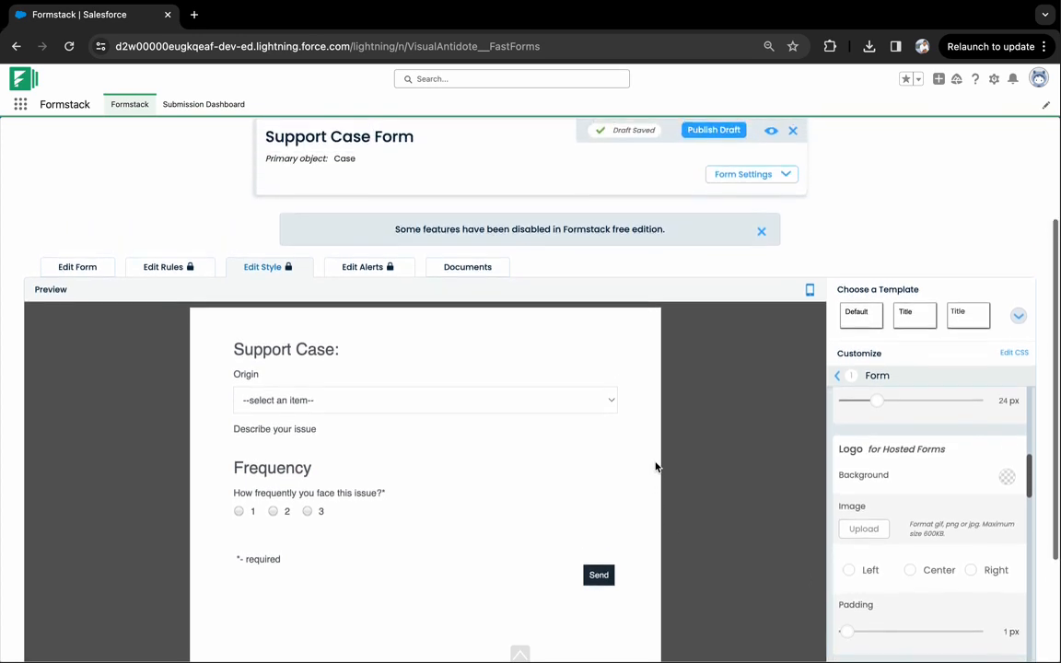
{"action": "scroll", "coordinate": [558, 440], "scroll_direction": "down", "scroll_amount": 1}
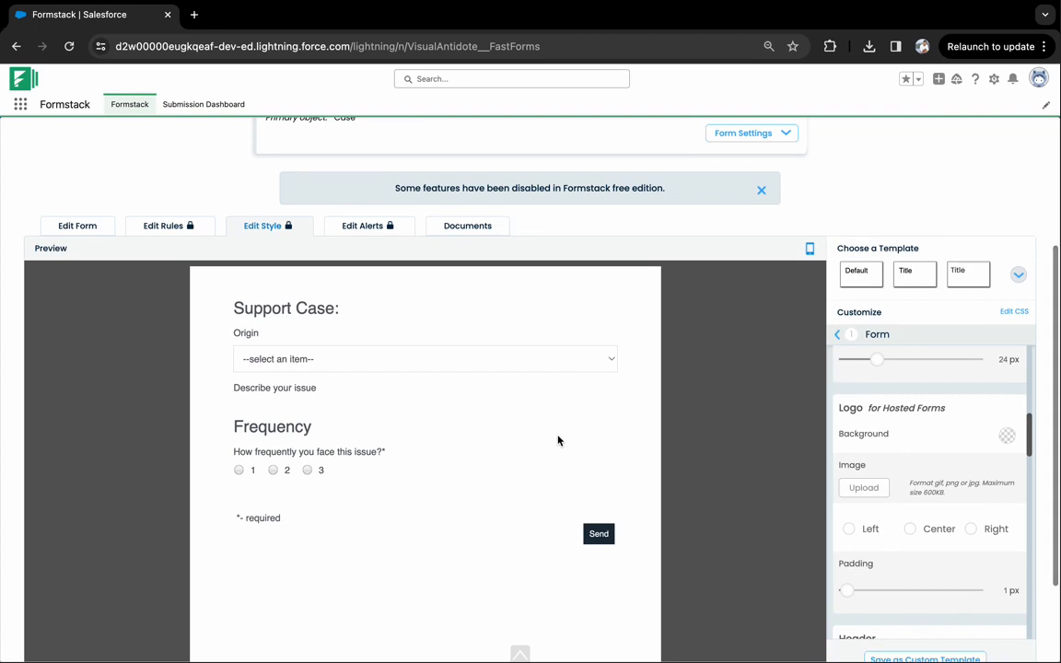
{"action": "scroll", "coordinate": [557, 440], "scroll_direction": "down", "scroll_amount": 1}
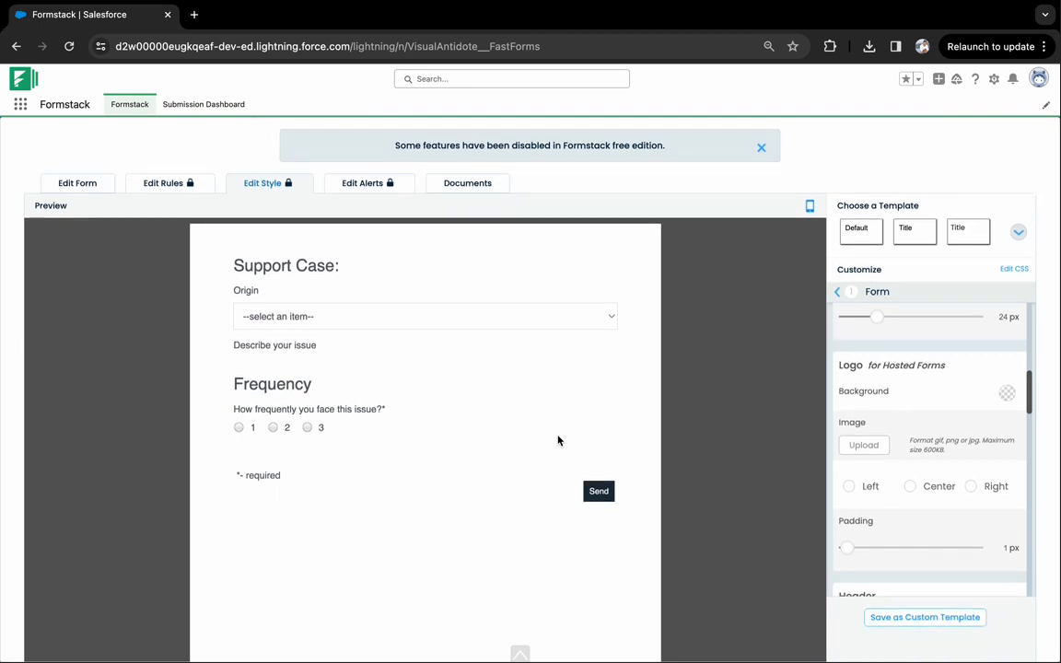
{"action": "key", "text": "super+shift+5"}
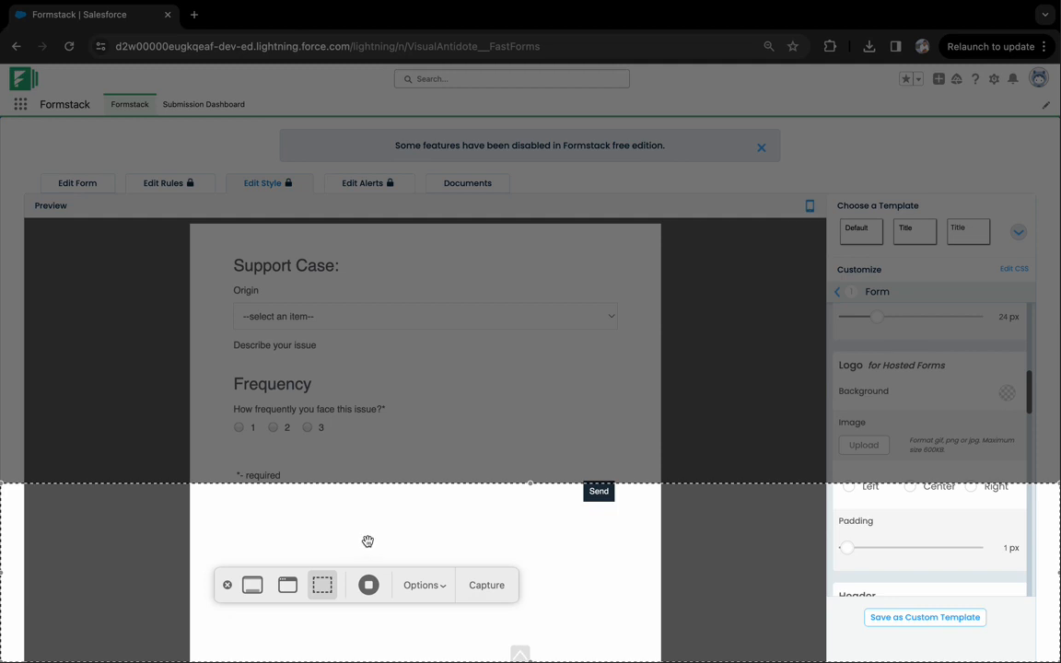
{"action": "key", "text": "Escape"}
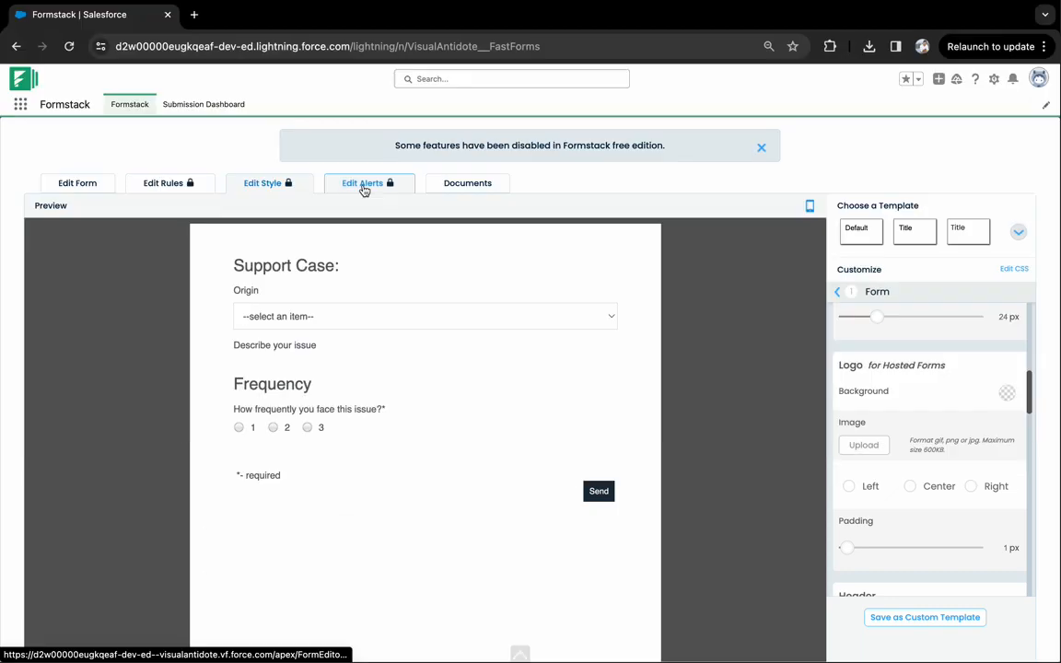
Open the form's alerts editor and review the system alerts, custom alerts and email templates
{"action": "left_click", "coordinate": [364, 185]}
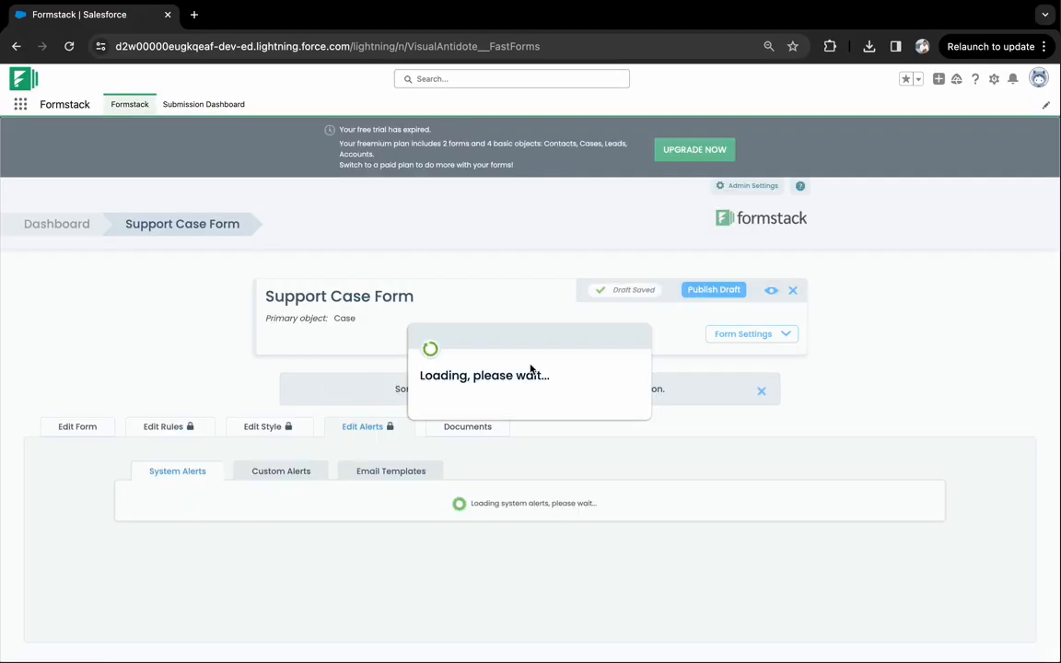
{"action": "scroll", "coordinate": [362, 526], "scroll_direction": "down", "scroll_amount": 2}
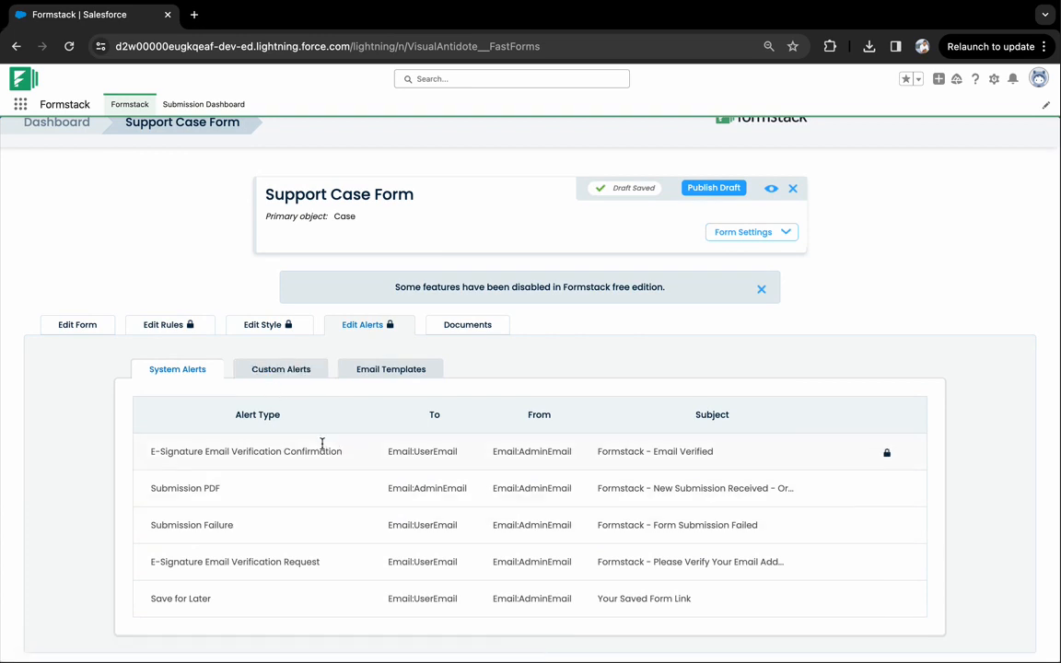
{"action": "left_click", "coordinate": [296, 374]}
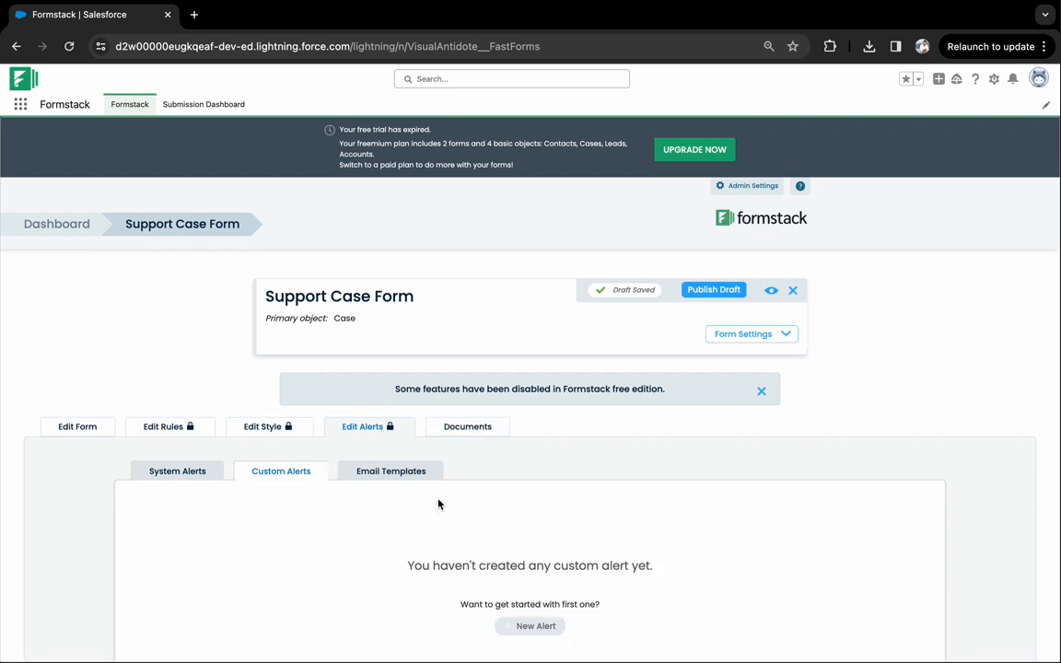
{"action": "scroll", "coordinate": [438, 502], "scroll_direction": "down", "scroll_amount": 2}
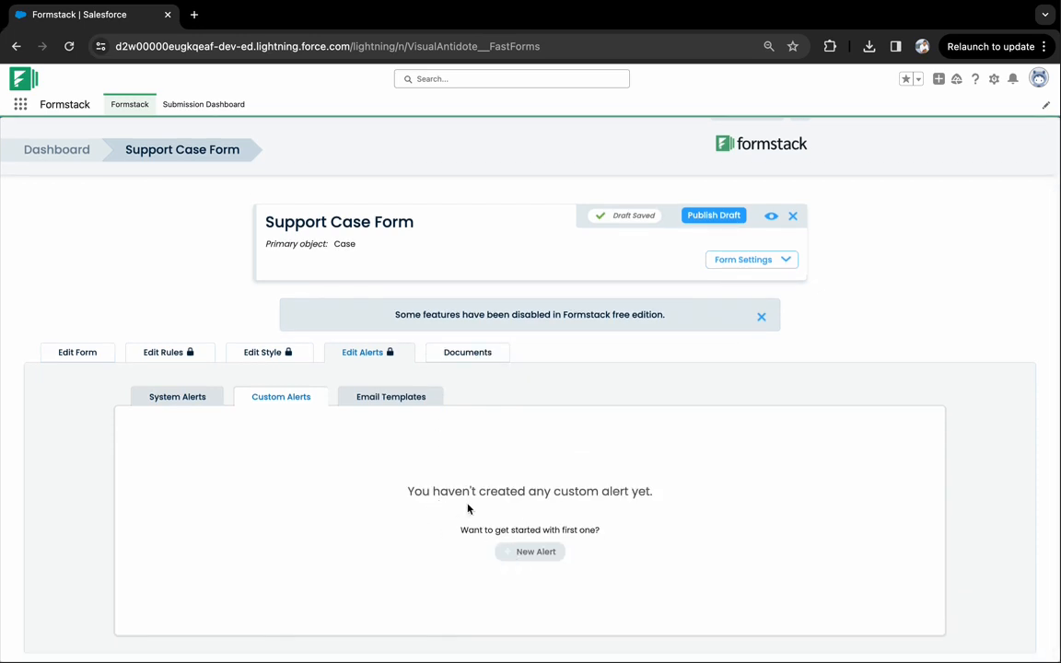
{"action": "left_click", "coordinate": [407, 400]}
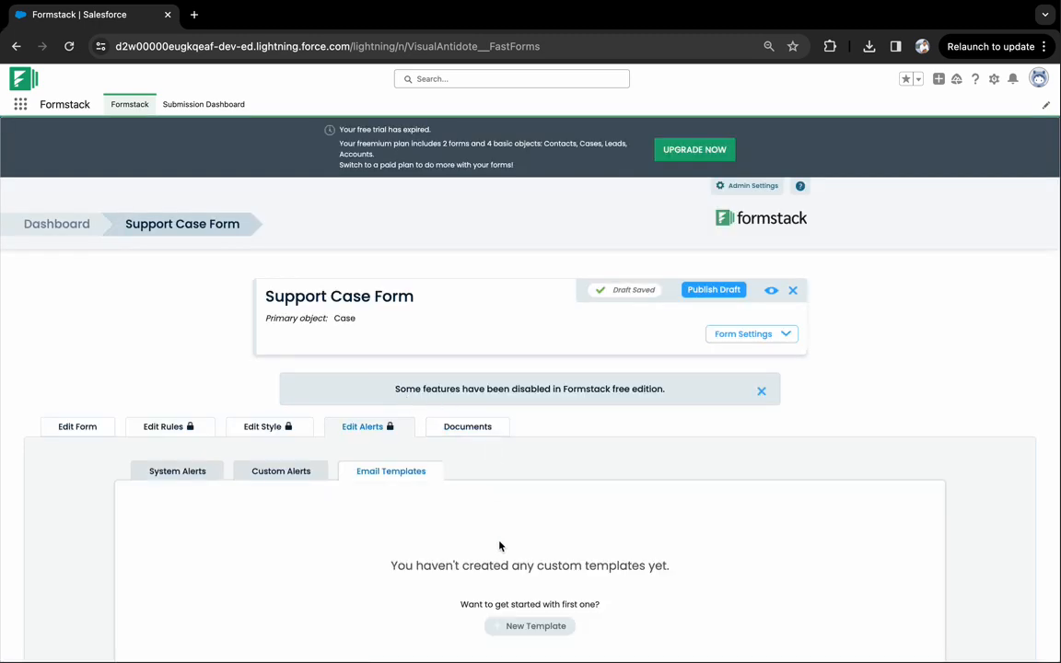
{"action": "scroll", "coordinate": [499, 546], "scroll_direction": "down", "scroll_amount": 2}
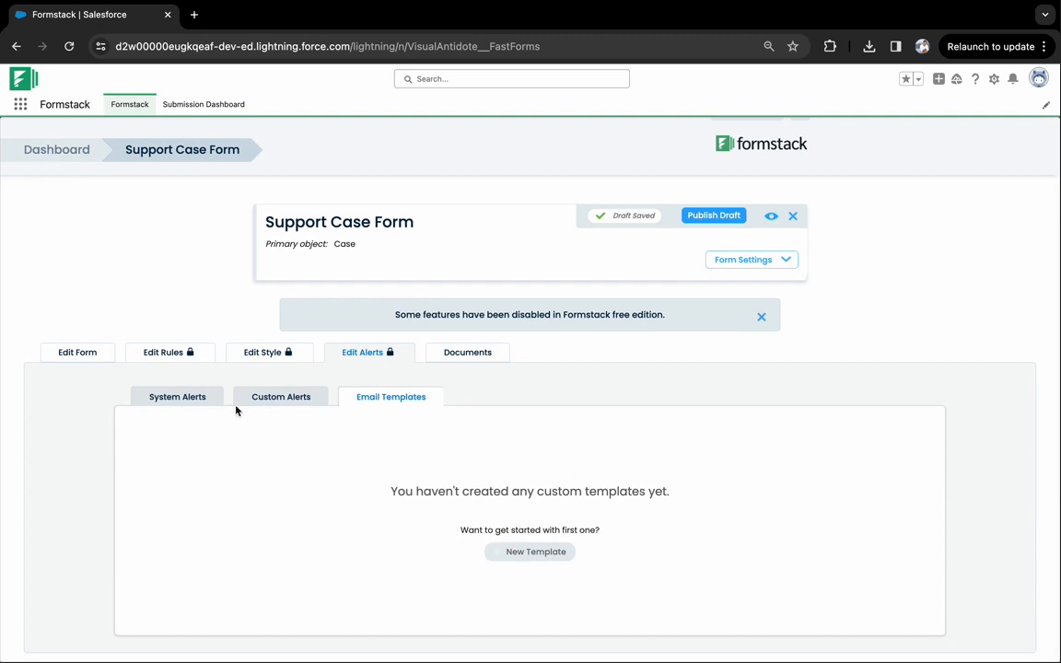
Return to the form layout editor, preview the draft form in a separate browser tab and close that preview
{"action": "left_click", "coordinate": [82, 354]}
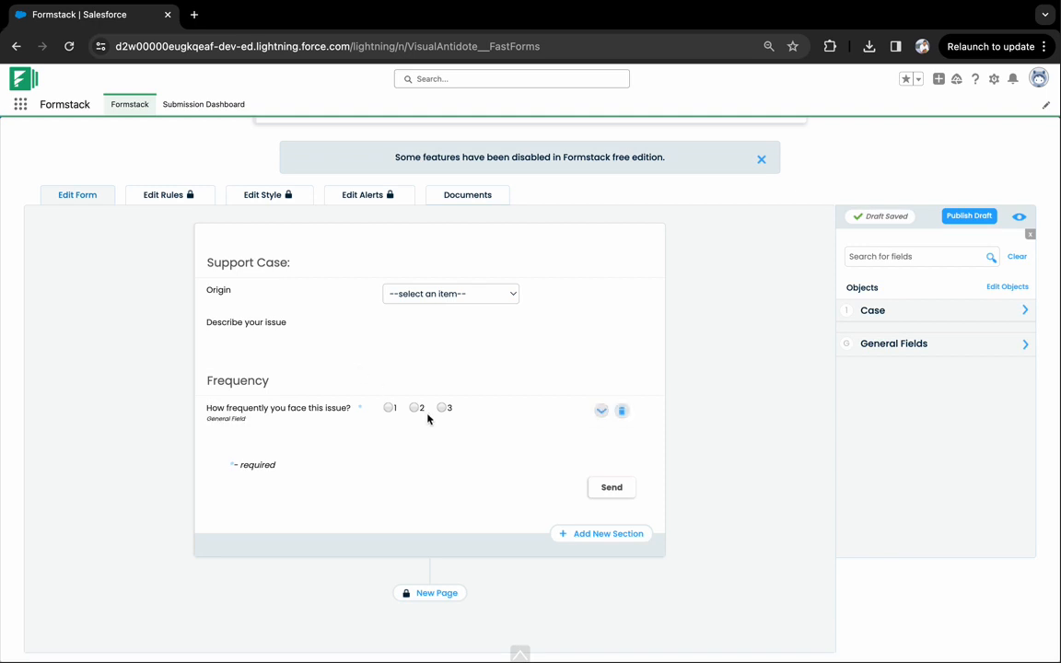
{"action": "scroll", "coordinate": [428, 419], "scroll_direction": "up", "scroll_amount": 2}
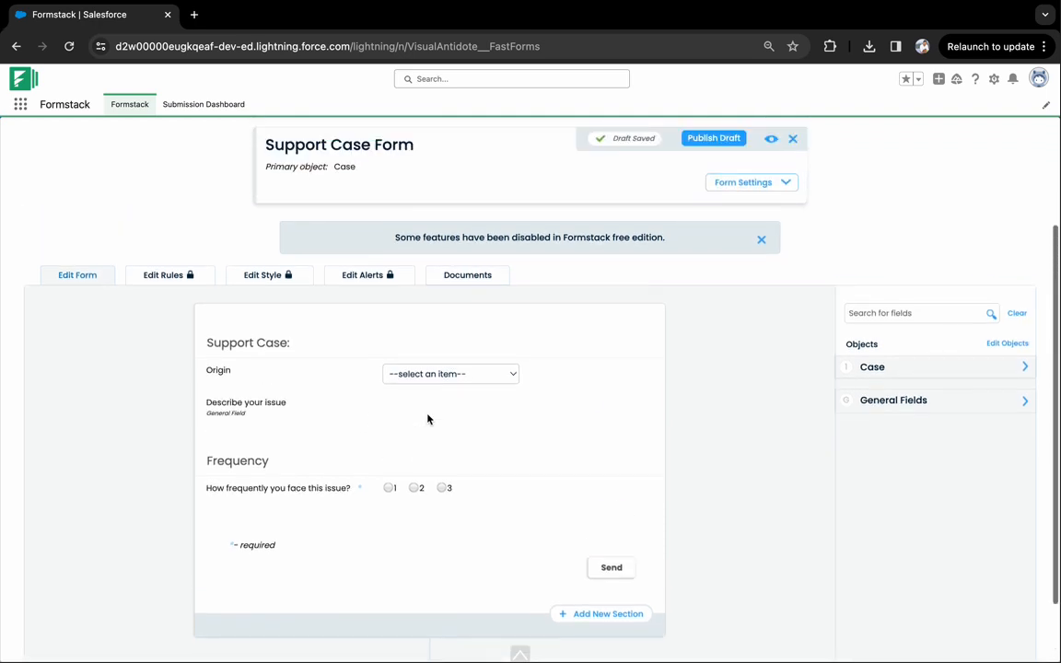
{"action": "scroll", "coordinate": [755, 174], "scroll_direction": "down", "scroll_amount": 2}
{"action": "left_click", "coordinate": [1019, 231]}
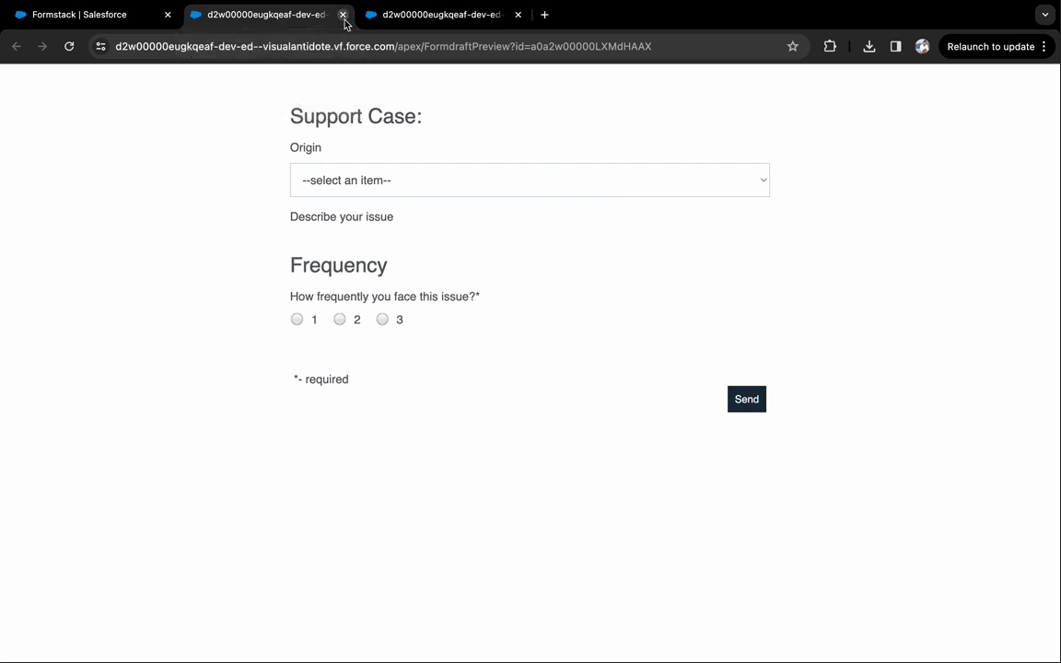
{"action": "left_click", "coordinate": [343, 14]}
Reopen the form's style editor and examine the form preview in Mobile View
{"action": "scroll", "coordinate": [442, 342], "scroll_direction": "up", "scroll_amount": 1}
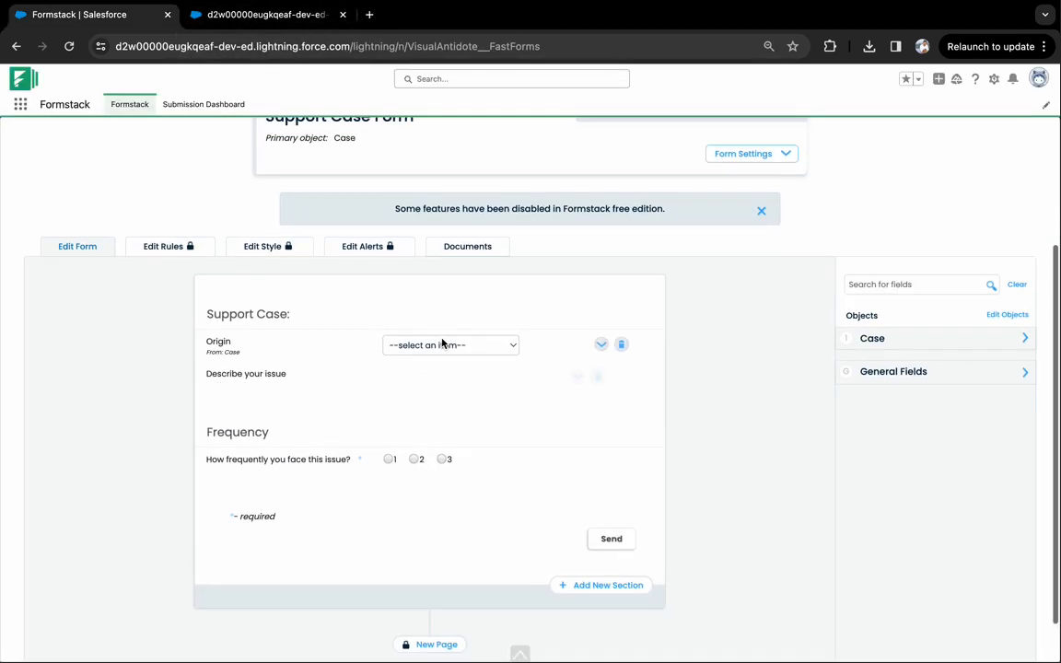
{"action": "left_click", "coordinate": [257, 237]}
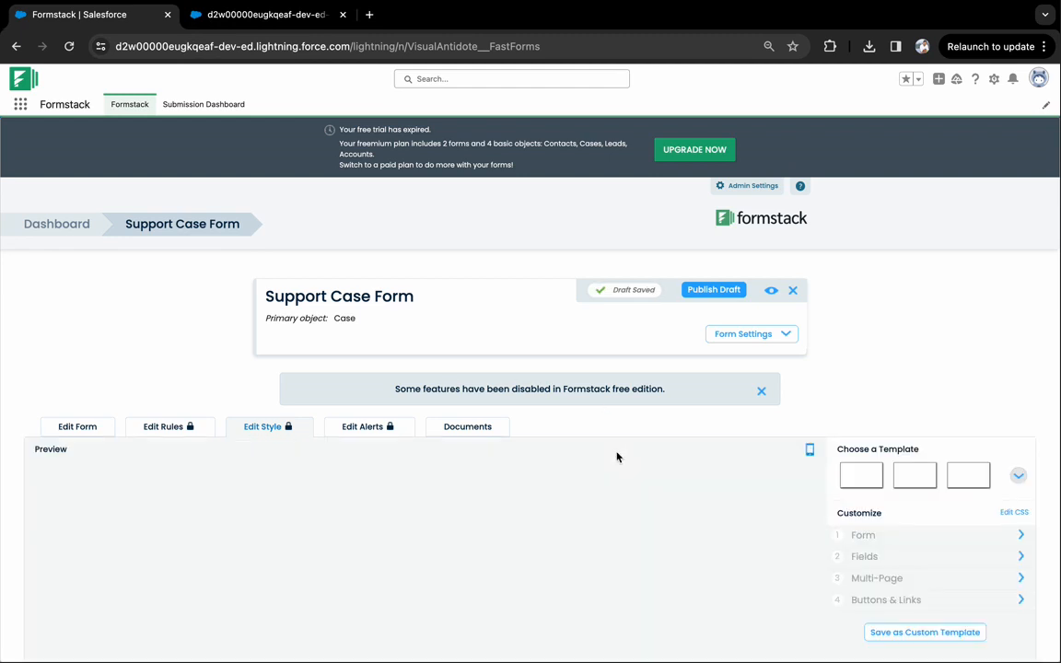
{"action": "scroll", "coordinate": [669, 493], "scroll_direction": "down", "scroll_amount": 5}
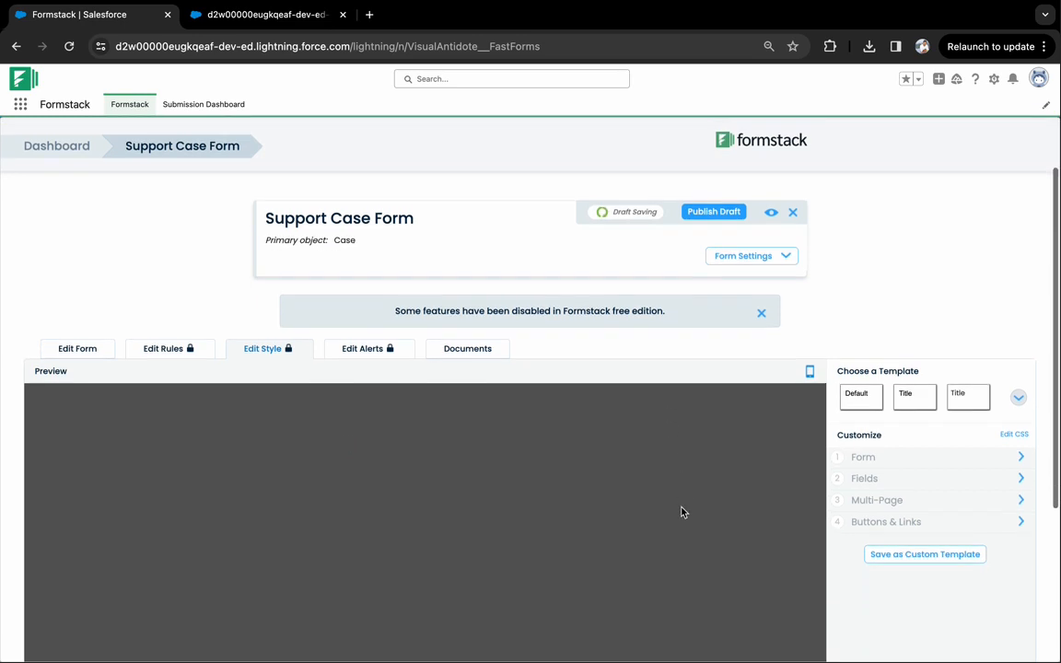
{"action": "scroll", "coordinate": [682, 505], "scroll_direction": "down", "scroll_amount": 1}
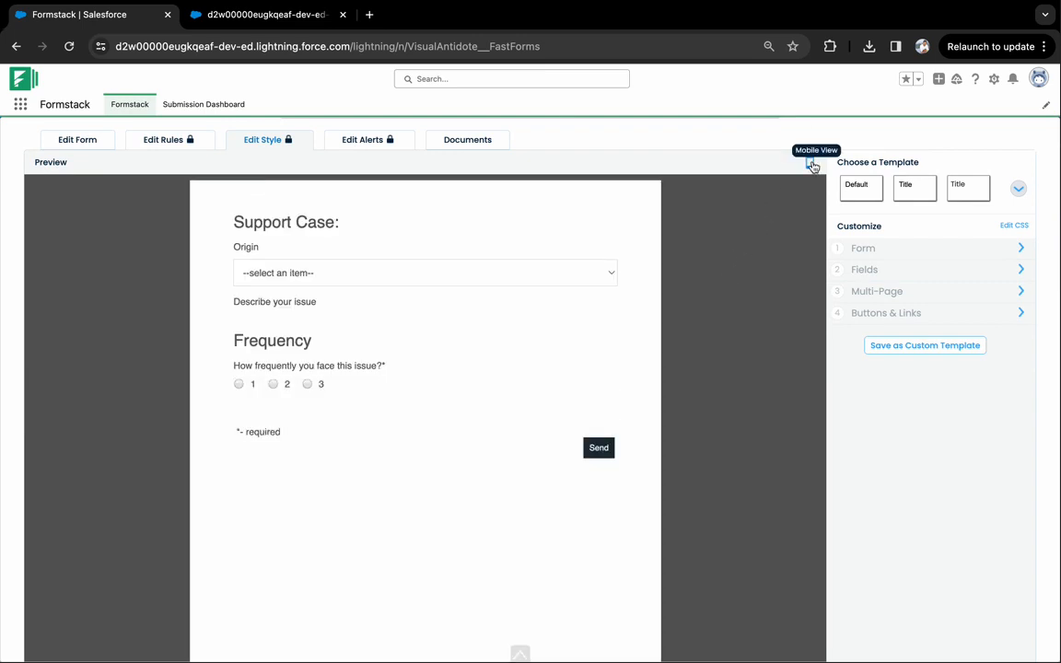
{"action": "left_click", "coordinate": [809, 162]}
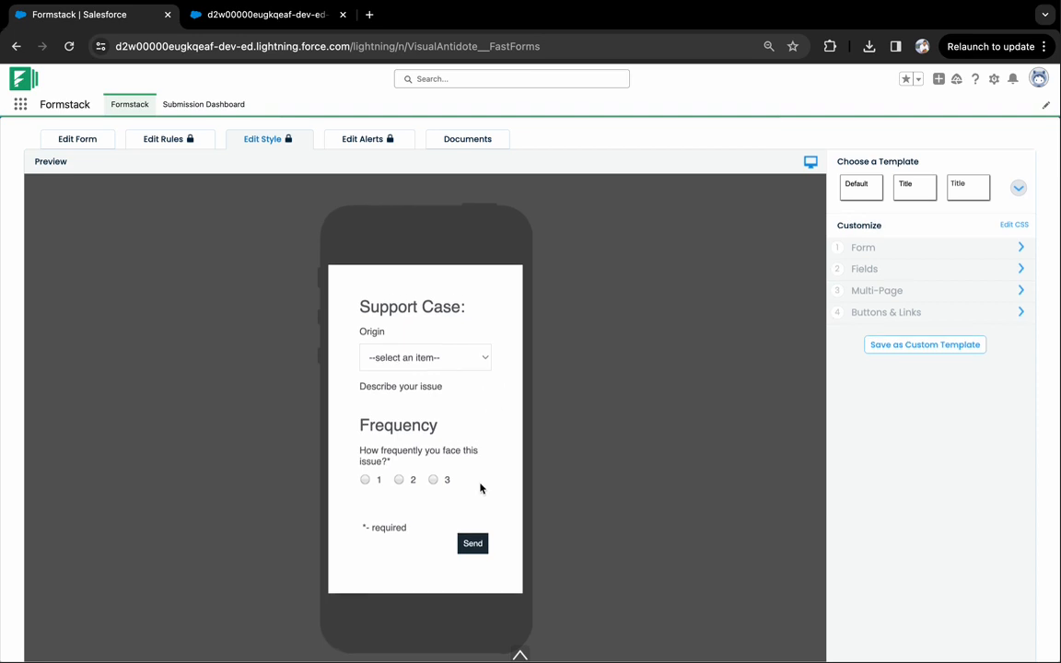
{"action": "scroll", "coordinate": [479, 488], "scroll_direction": "down", "scroll_amount": 1}
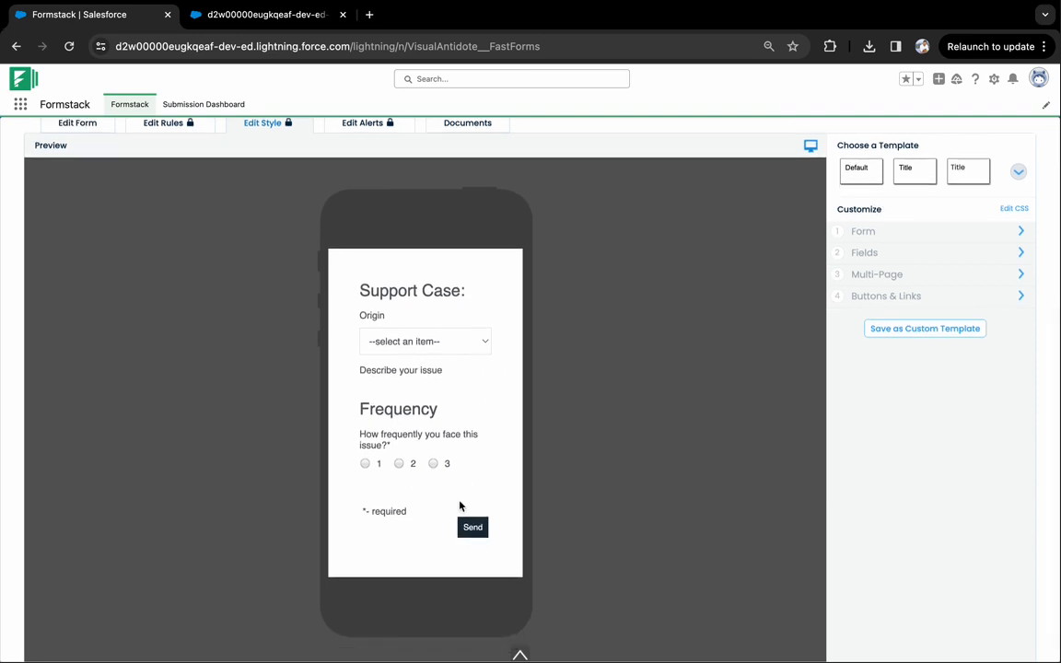
{"action": "scroll", "coordinate": [460, 506], "scroll_direction": "up", "scroll_amount": 2}
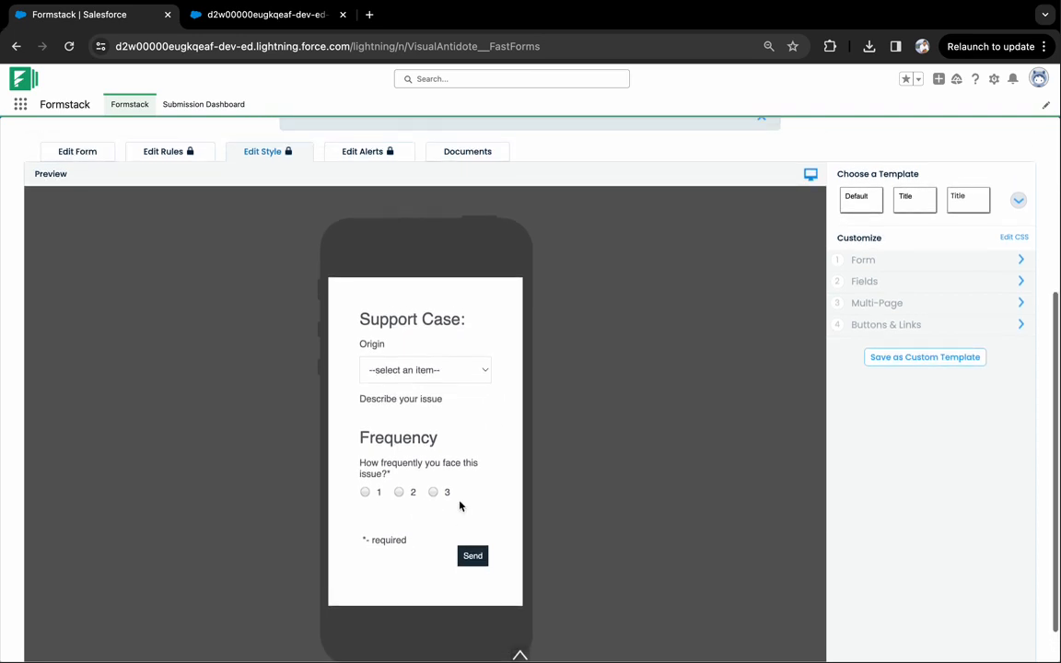
{"action": "scroll", "coordinate": [459, 506], "scroll_direction": "up", "scroll_amount": 1}
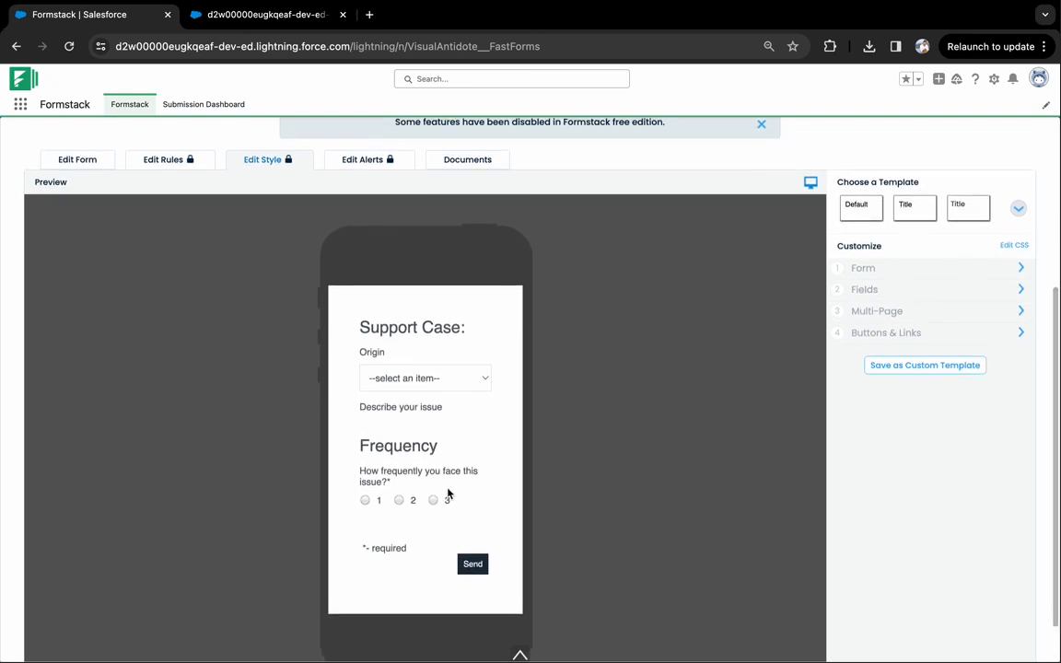
{"action": "scroll", "coordinate": [502, 421], "scroll_direction": "up", "scroll_amount": 4}
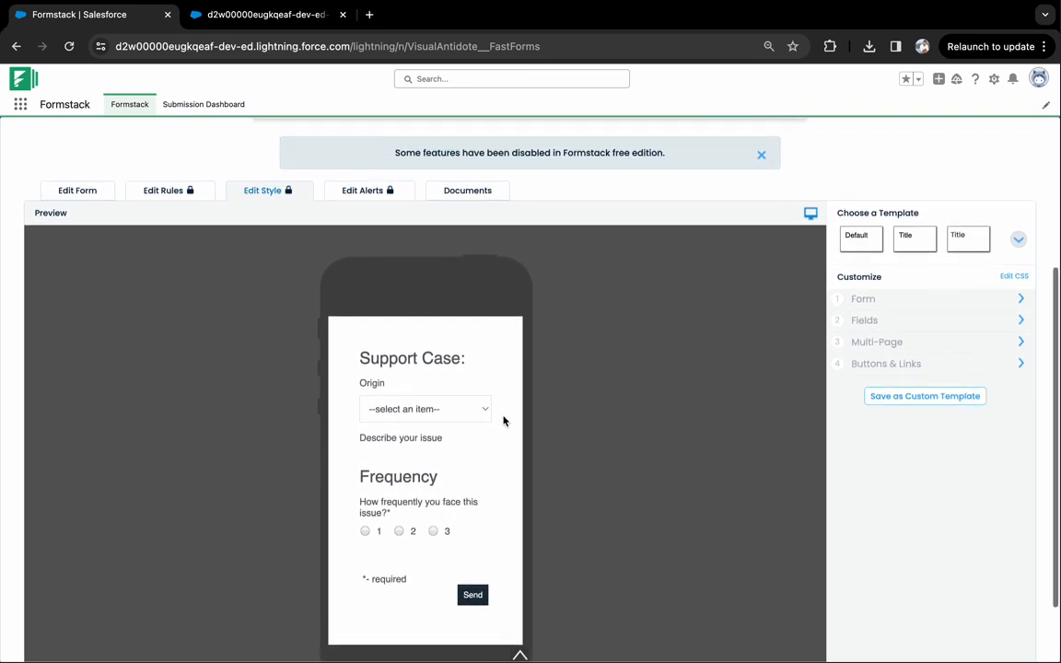
{"action": "scroll", "coordinate": [553, 368], "scroll_direction": "up", "scroll_amount": 2}
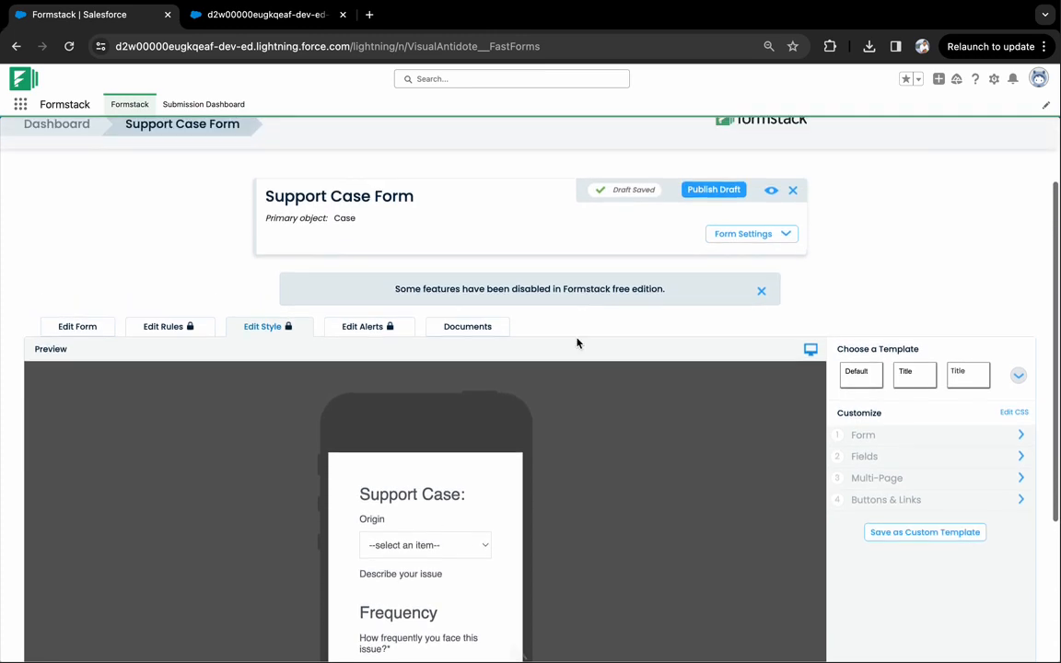
Publish the Support Case Form draft and go to its publishing options
{"action": "scroll", "coordinate": [723, 191], "scroll_direction": "up", "scroll_amount": 3}
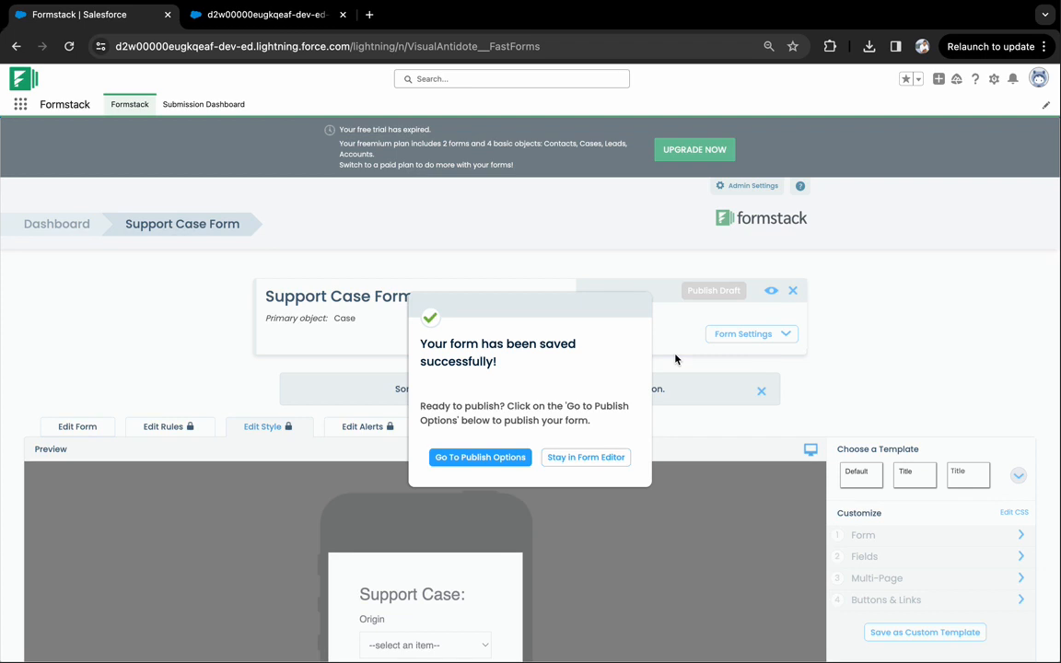
{"action": "scroll", "coordinate": [675, 359], "scroll_direction": "down", "scroll_amount": 1}
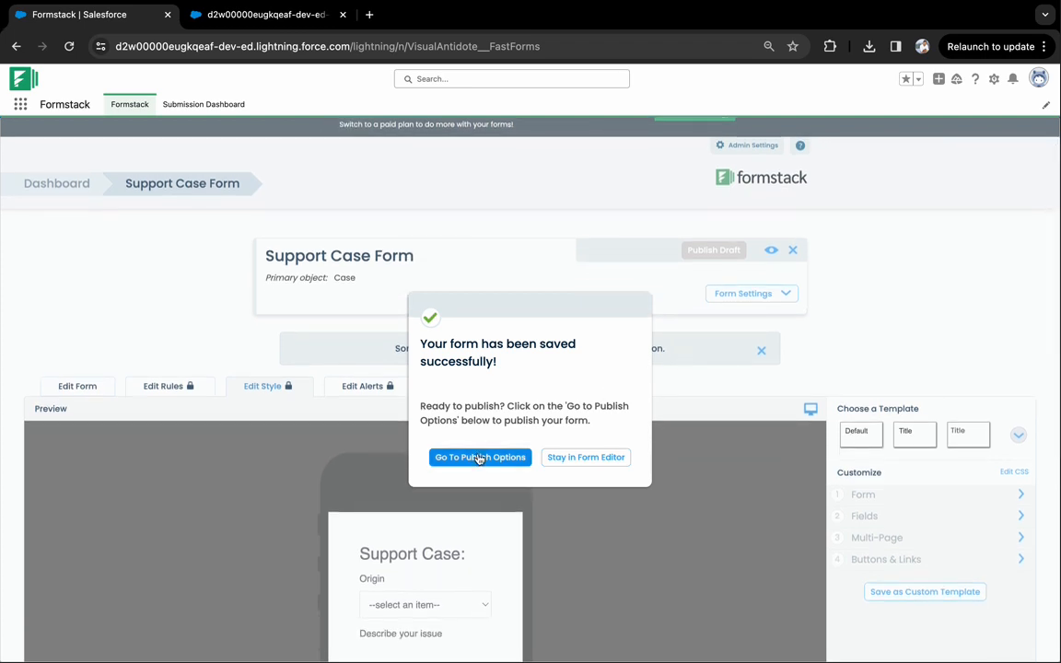
{"action": "left_click", "coordinate": [479, 457]}
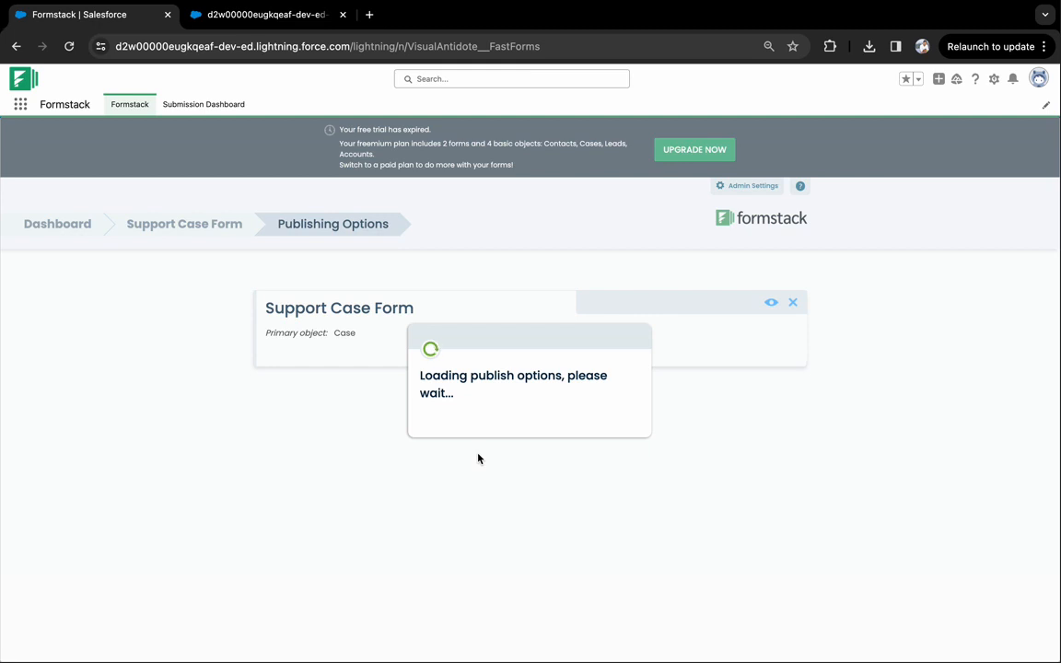
Show the hosted form publishing option and copy the form's public link
{"action": "scroll", "coordinate": [478, 458], "scroll_direction": "down", "scroll_amount": 1}
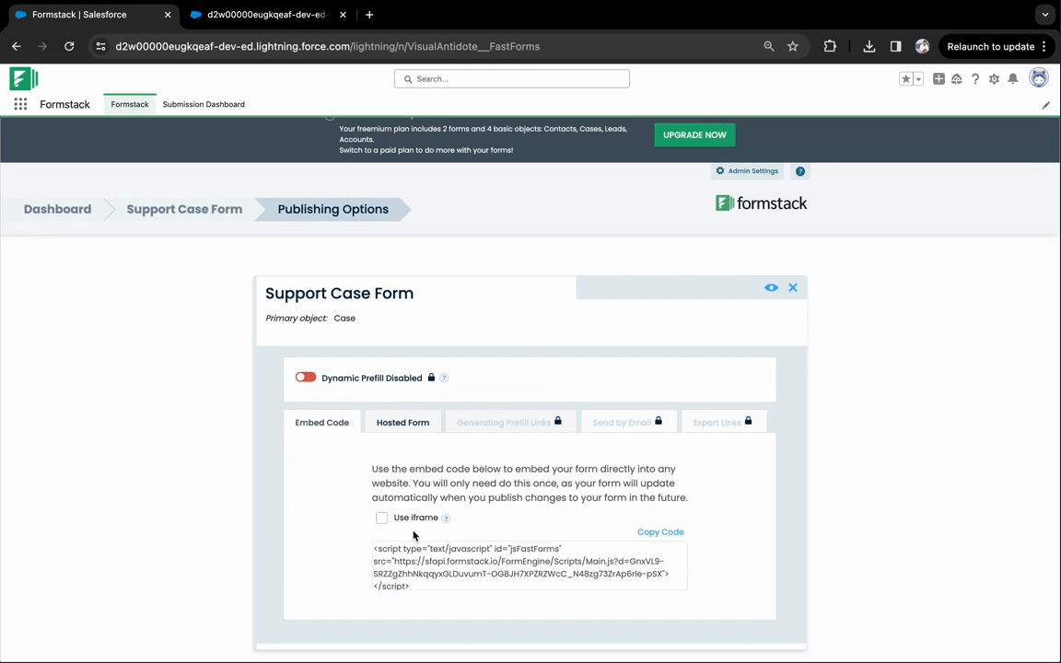
{"action": "left_click", "coordinate": [402, 421]}
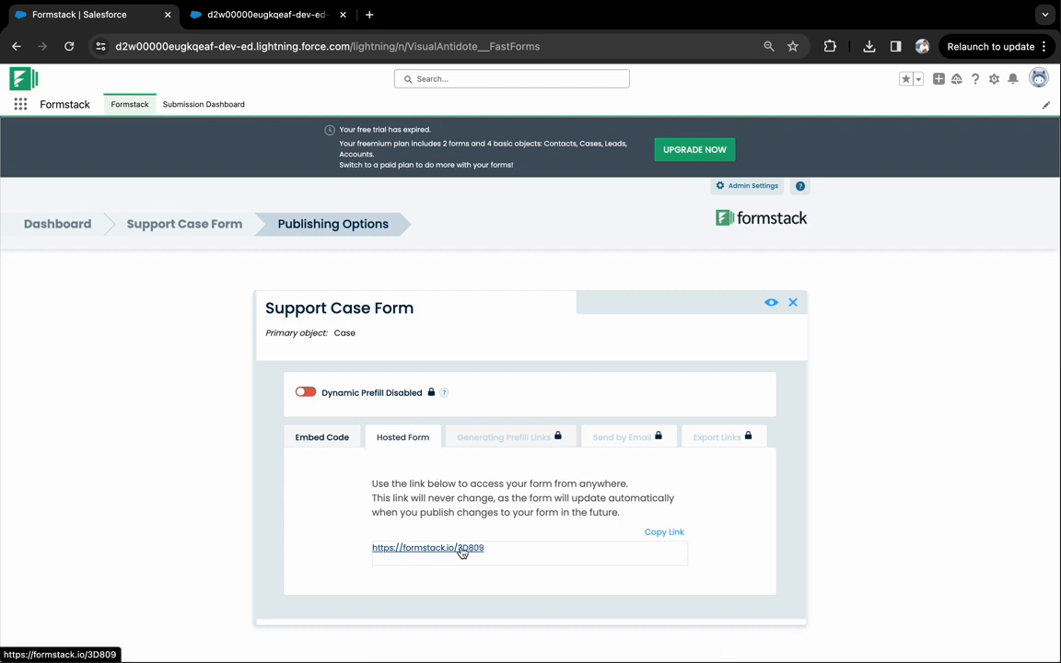
{"action": "left_click", "coordinate": [656, 534]}
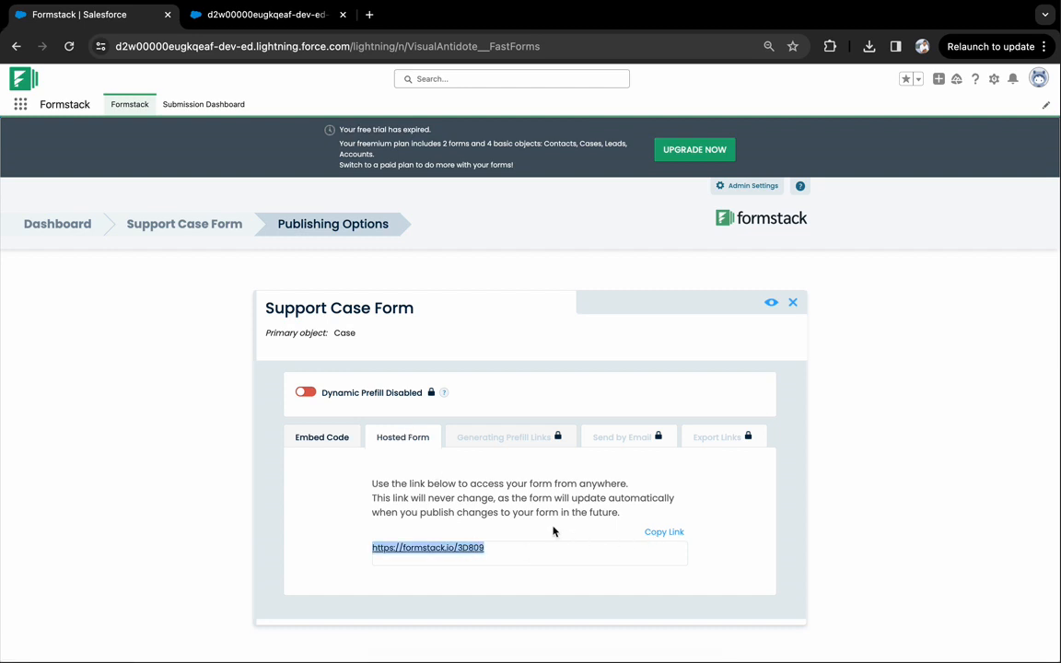